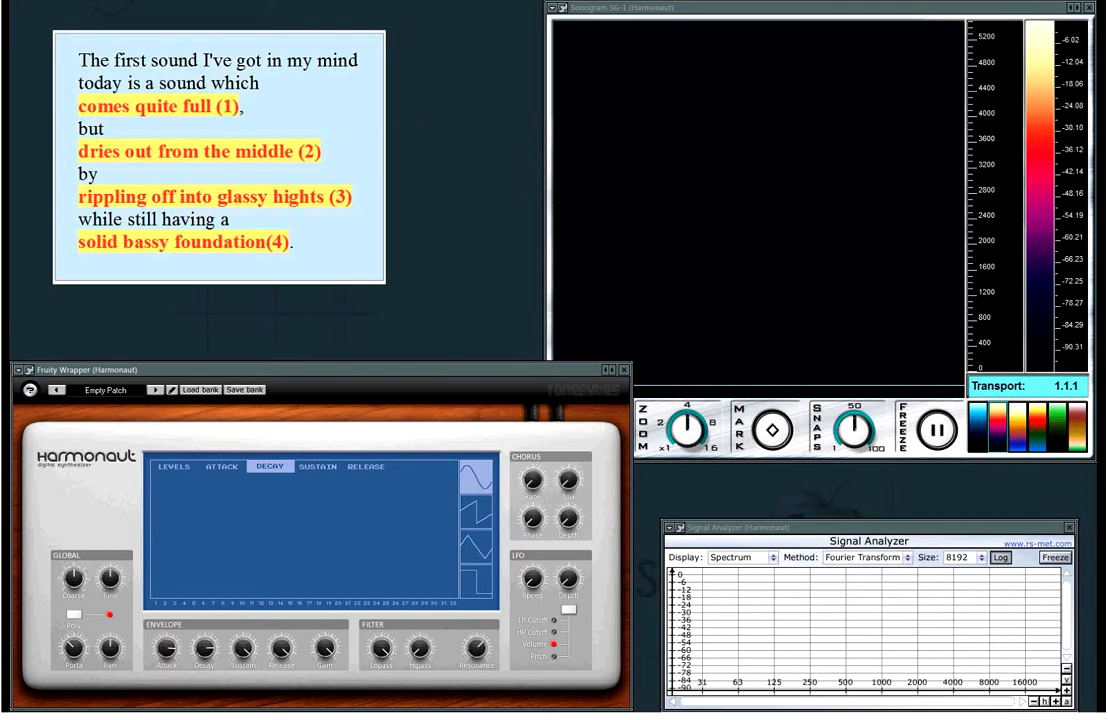
Load the Attack Decay patch and review its harmonic levels, attack and decay curves
click(128, 390)
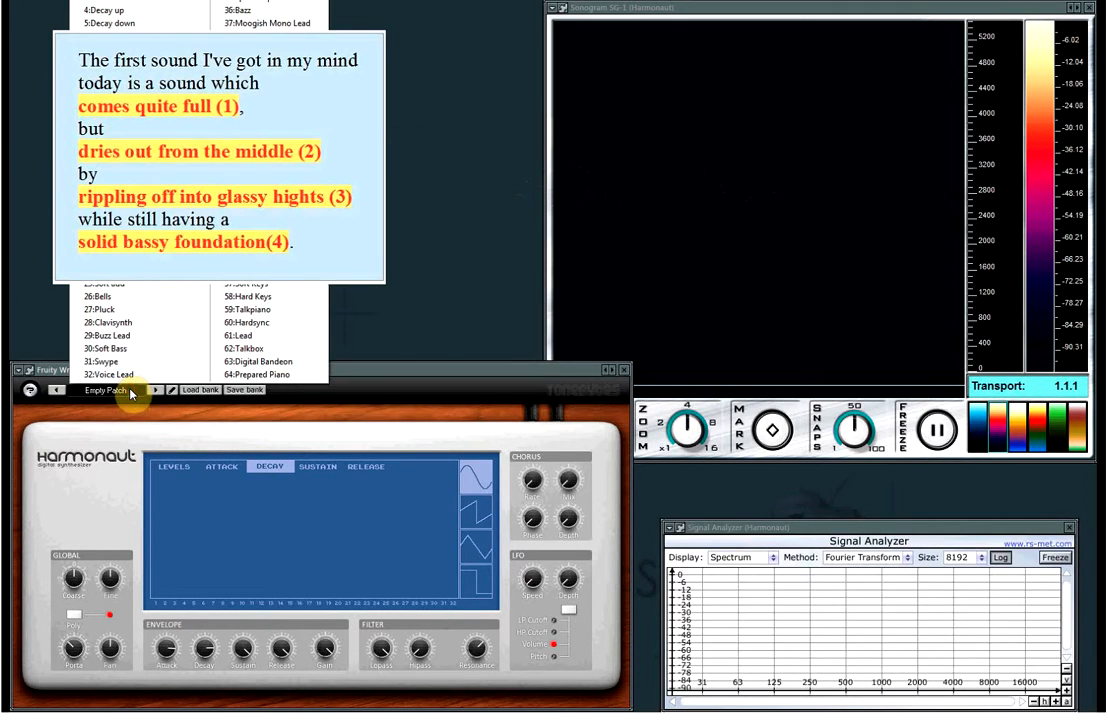
click(140, 23)
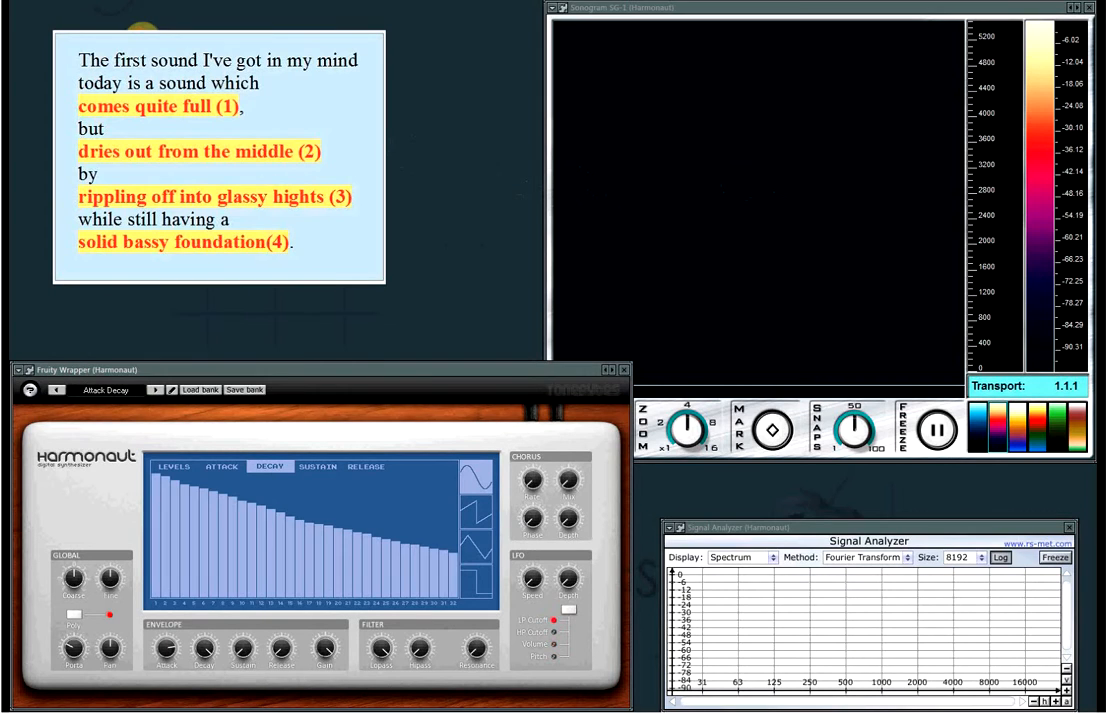
click(173, 468)
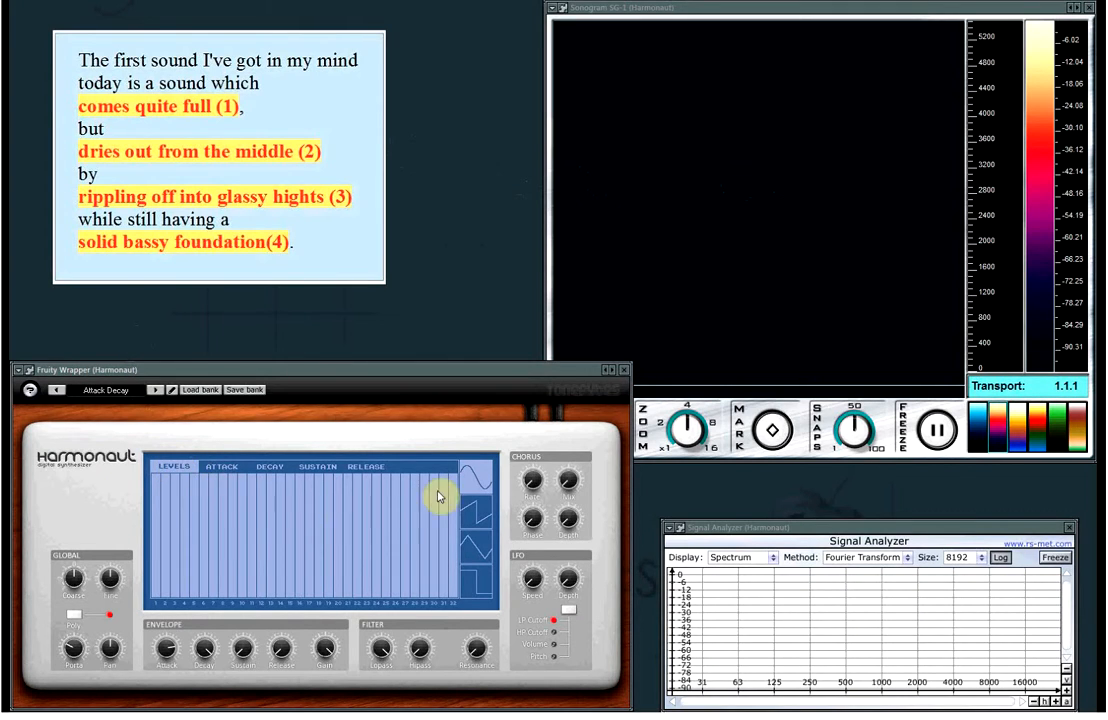
click(226, 468)
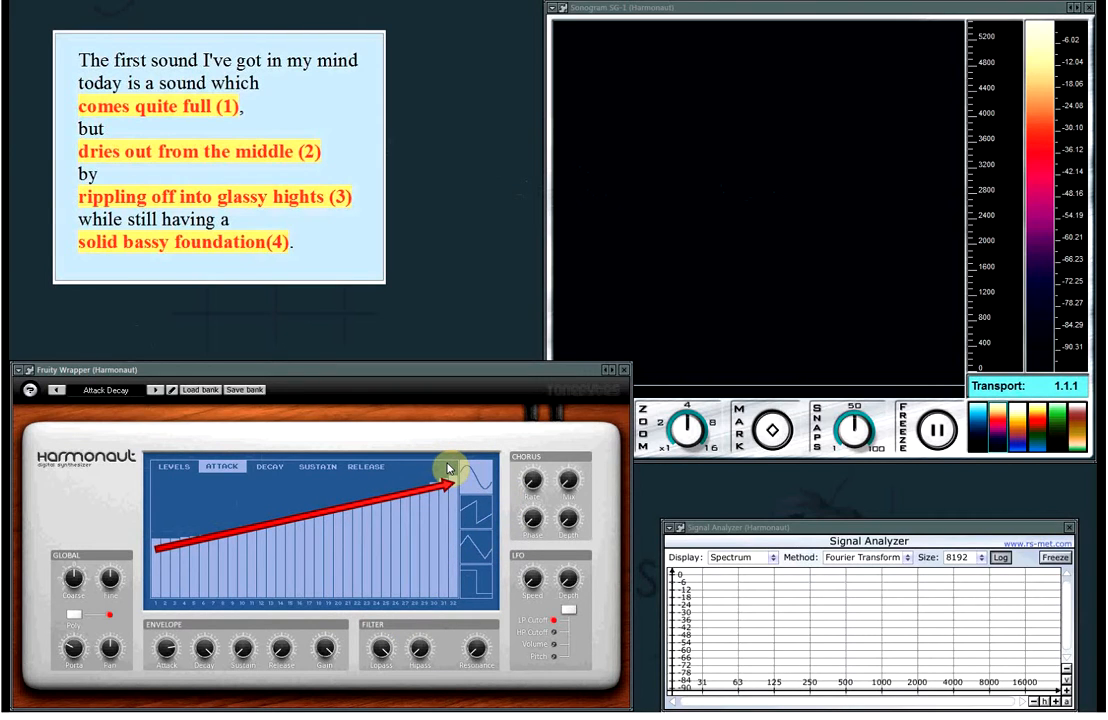
click(270, 467)
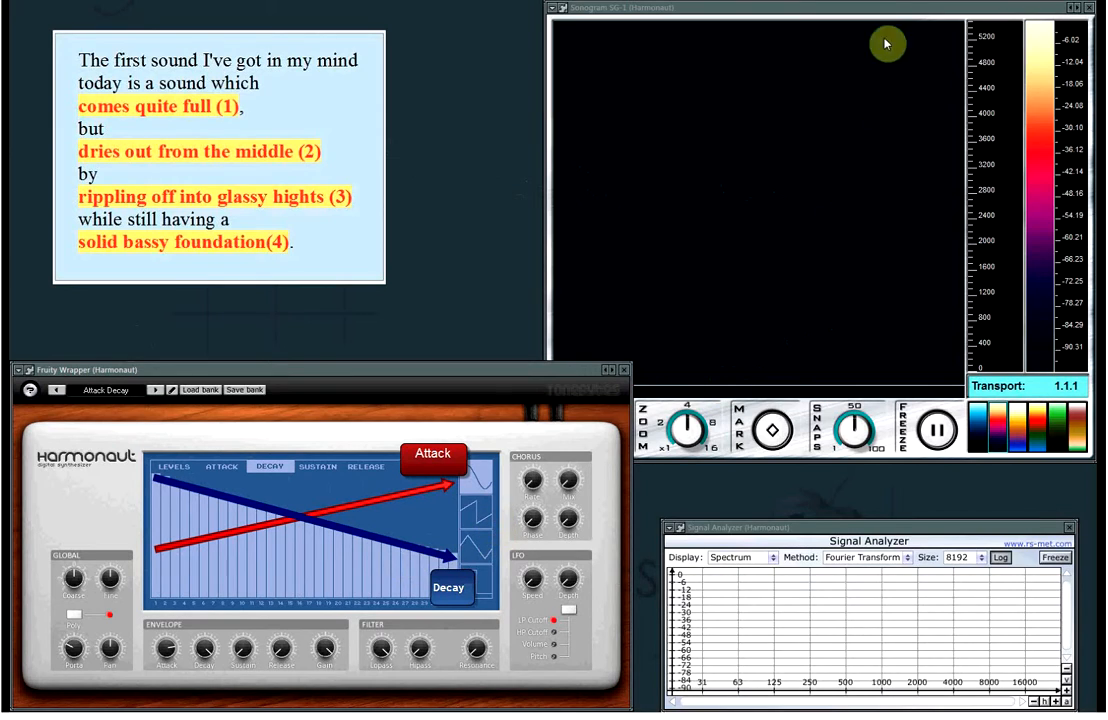
Freeze the sonogram of the Attack Decay sound, compare it with the patch's attack and decay curves, and resume the live display
click(870, 7)
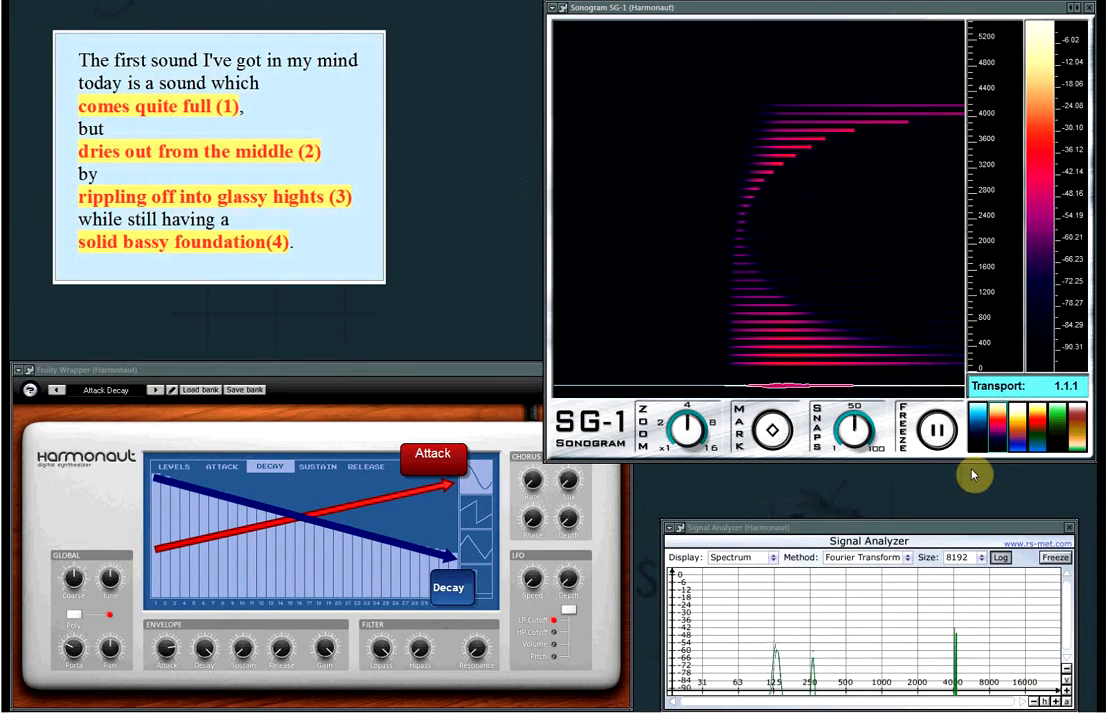
click(938, 430)
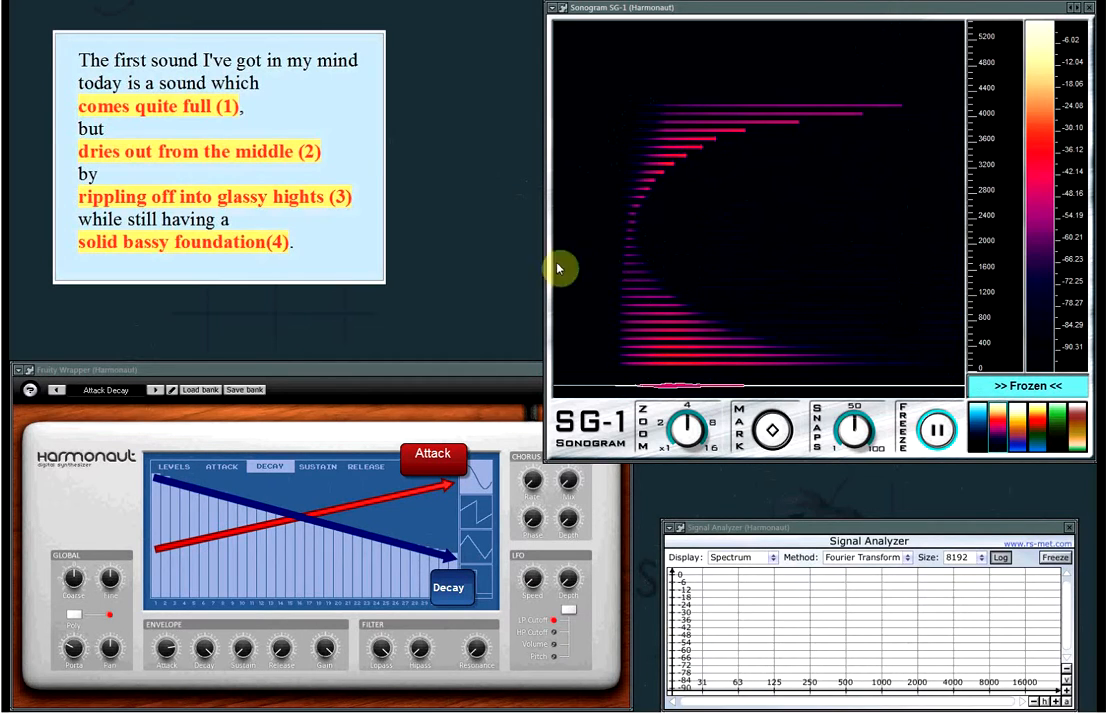
click(230, 468)
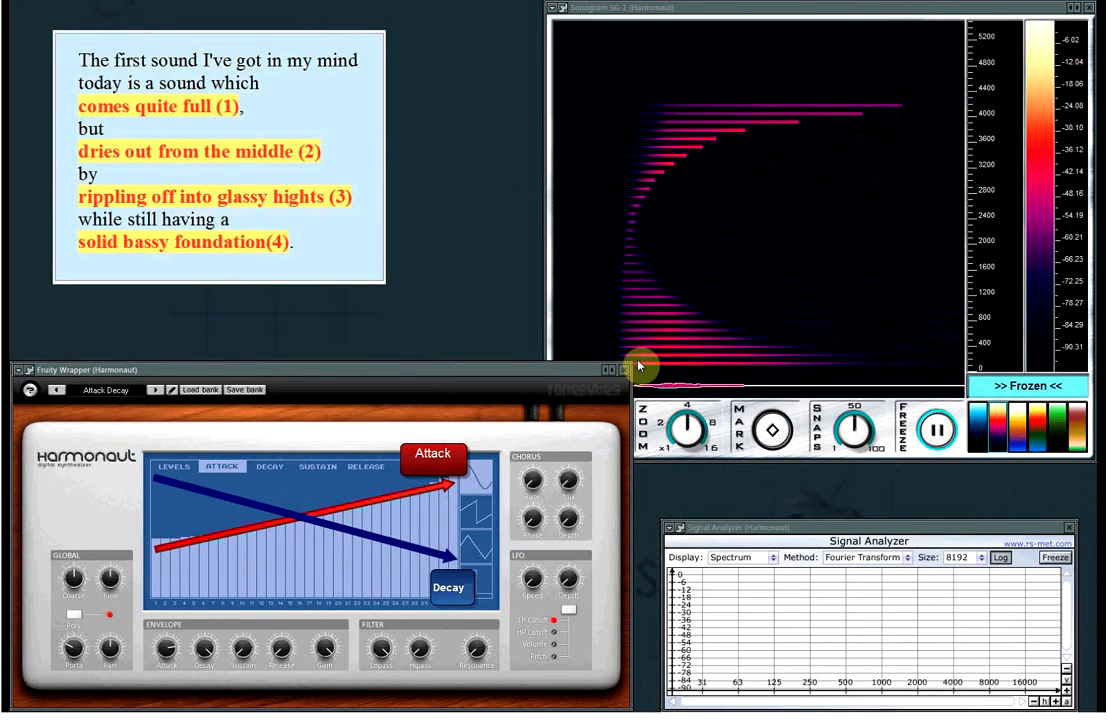
click(720, 9)
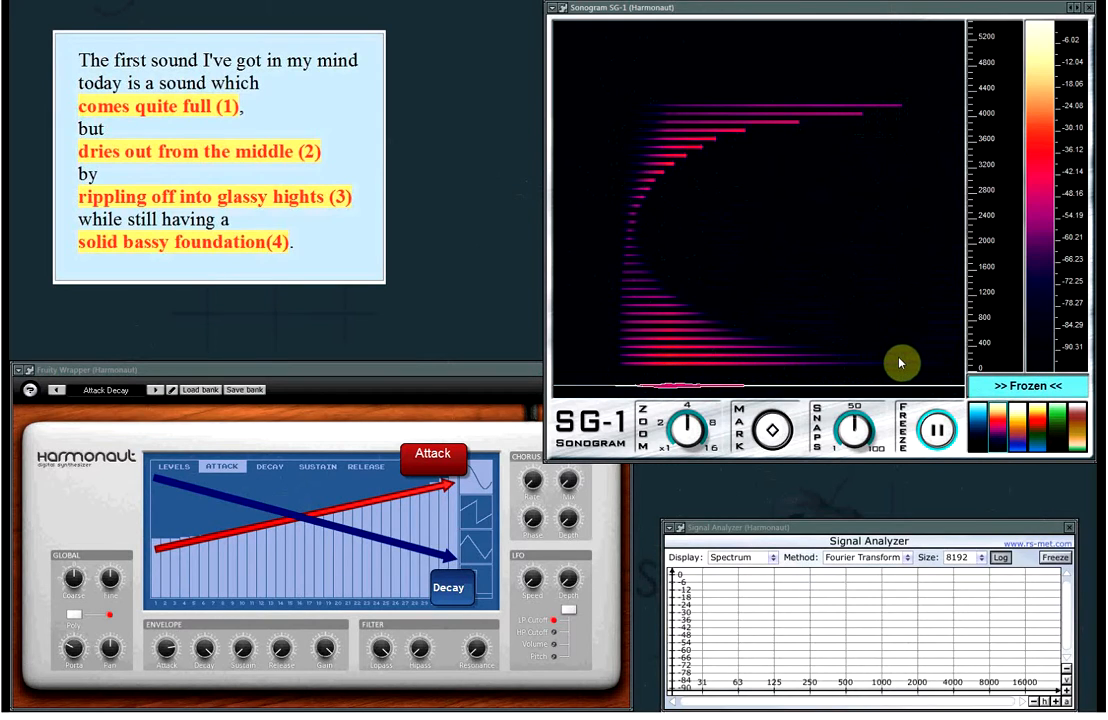
click(270, 468)
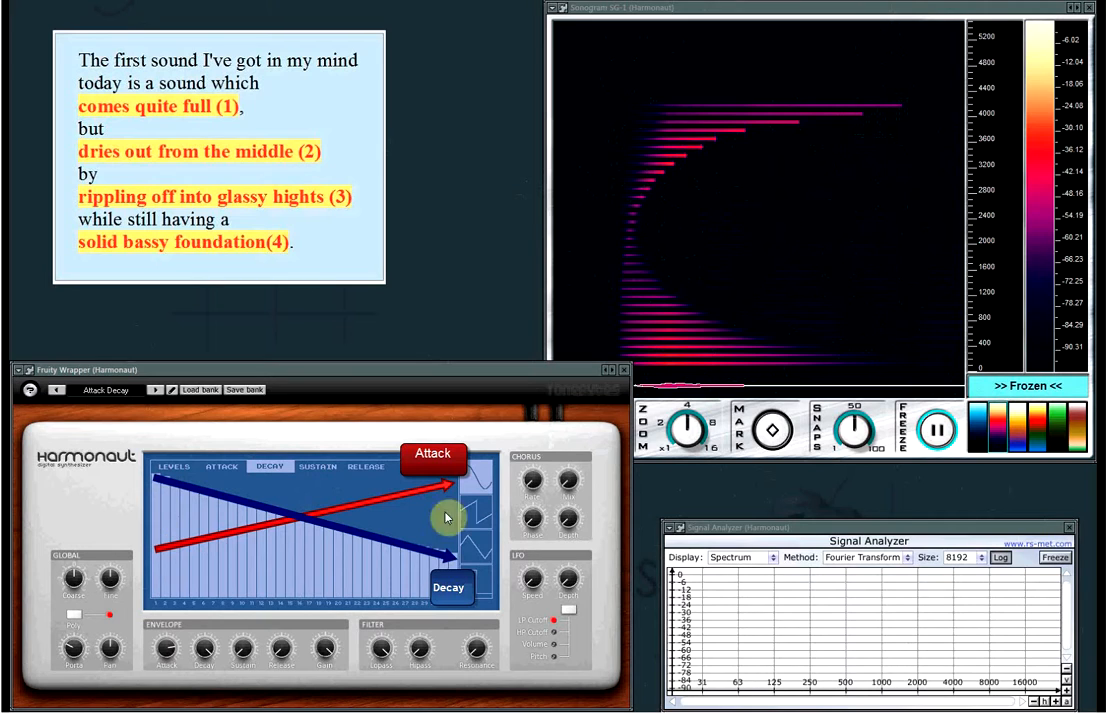
click(945, 431)
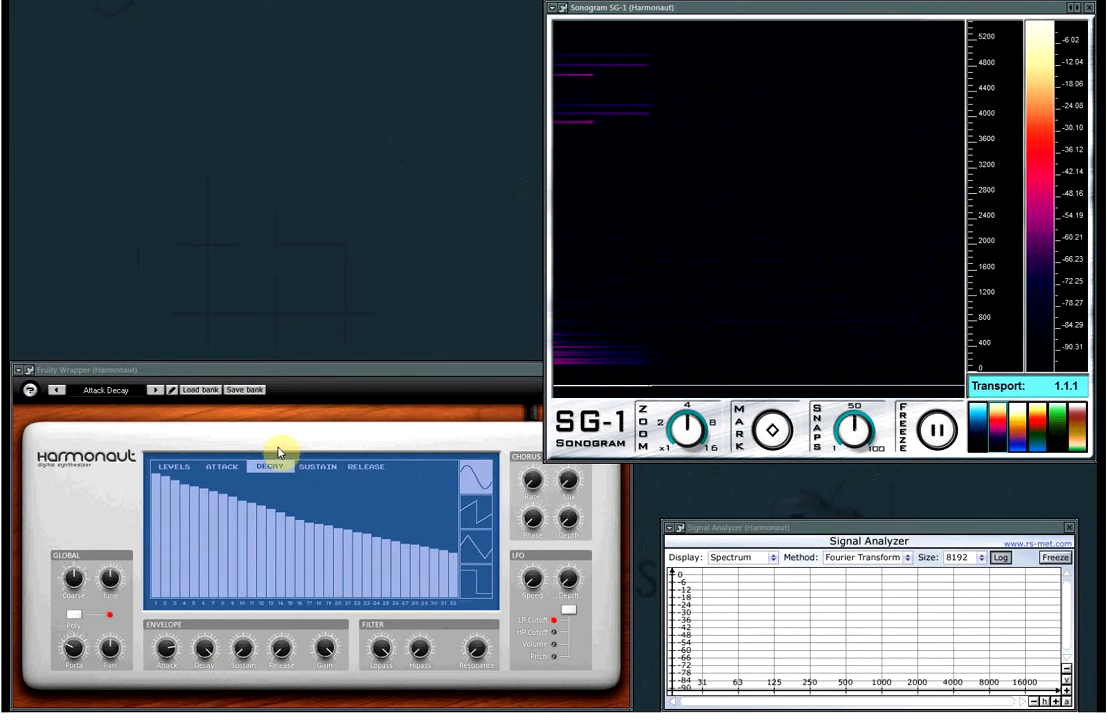
Load the Attack Decay II patch and review its harmonic levels, attack and decay curves
click(137, 391)
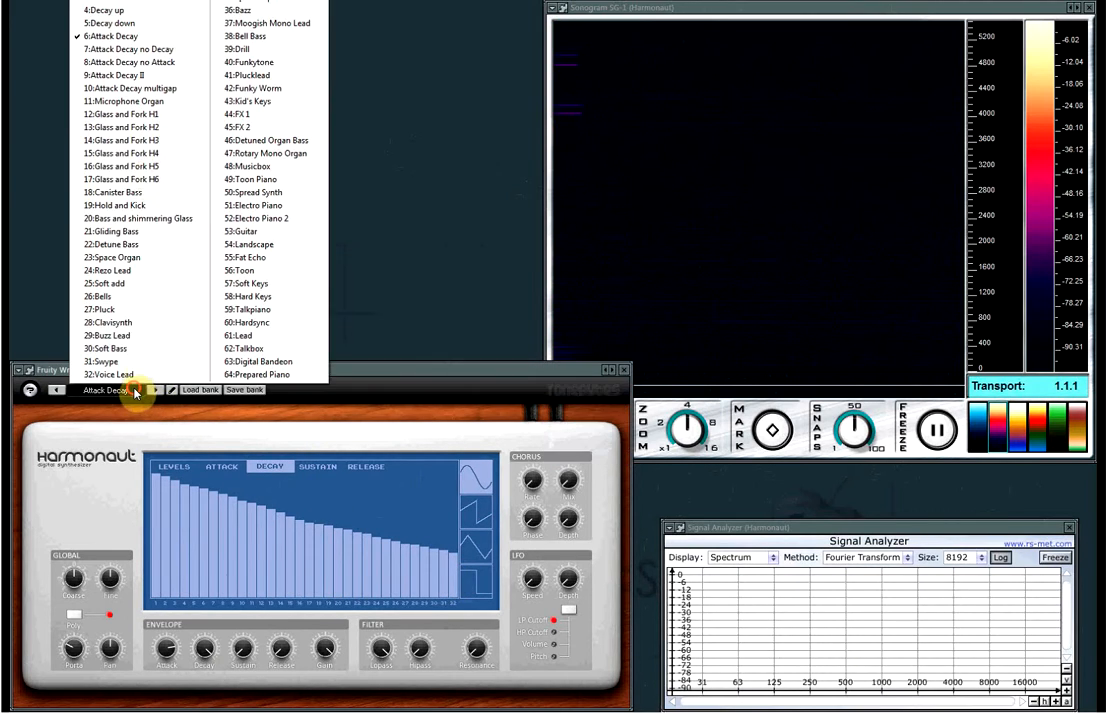
click(135, 82)
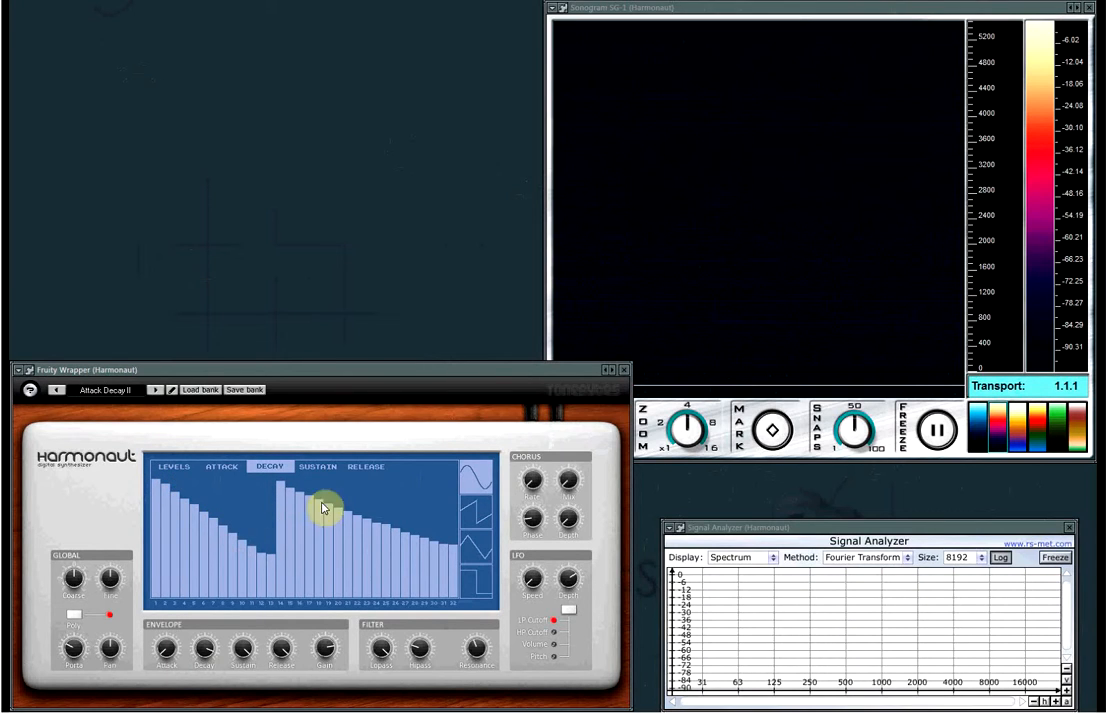
click(222, 467)
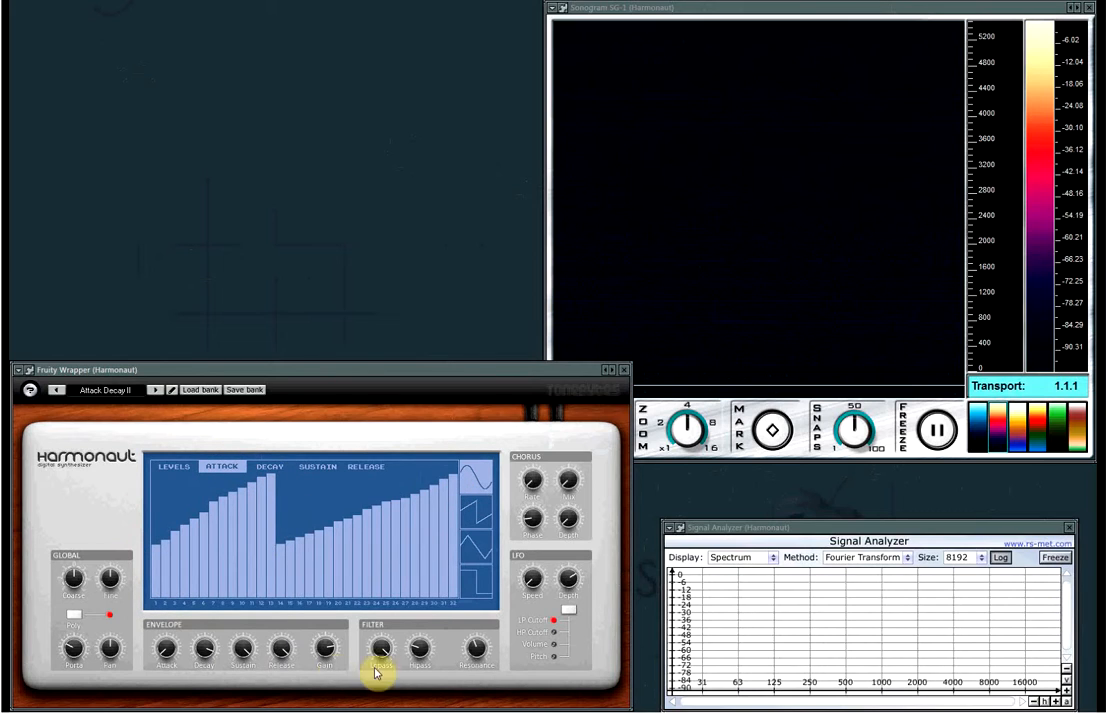
click(173, 466)
click(217, 470)
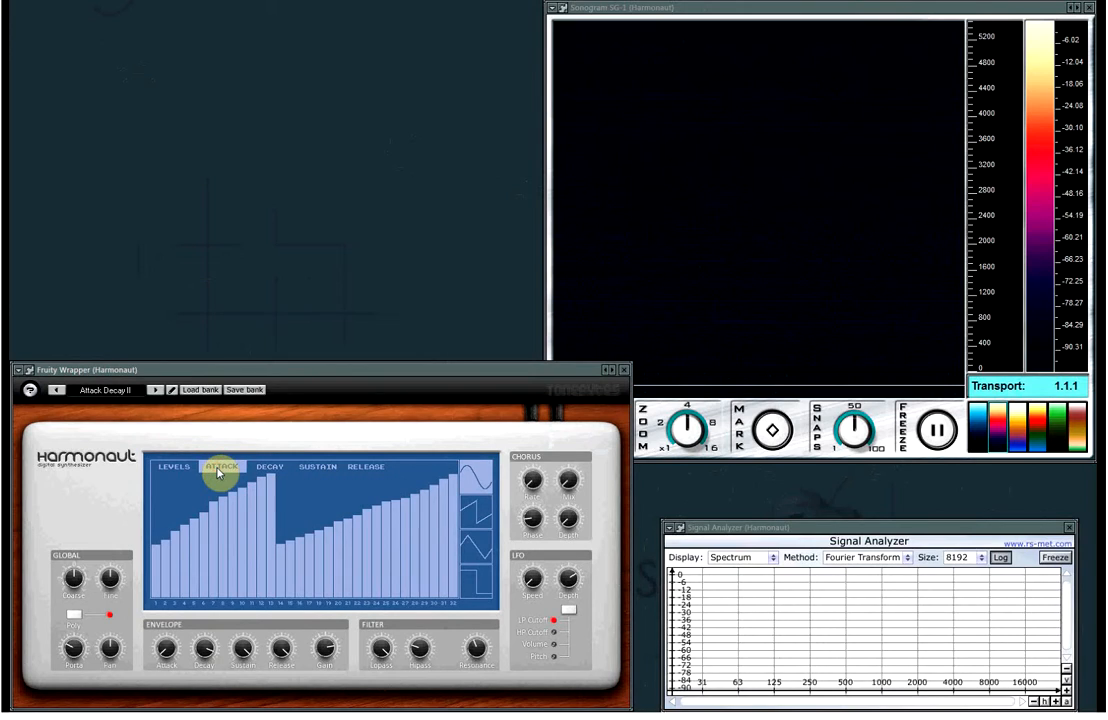
click(276, 468)
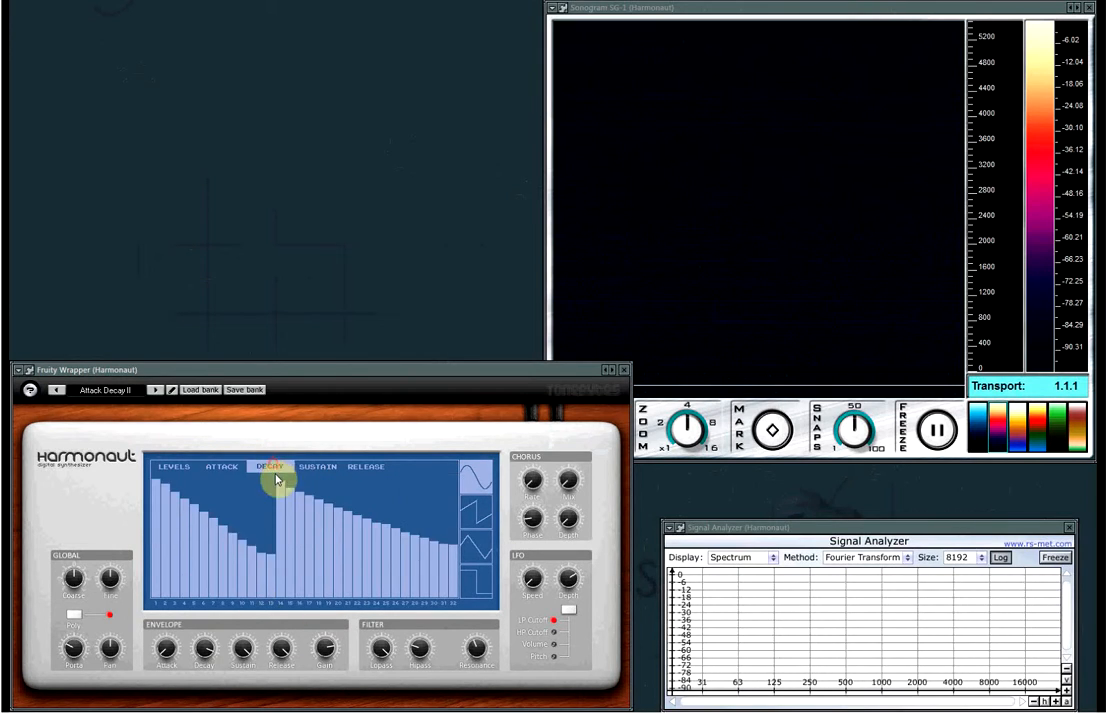
click(229, 468)
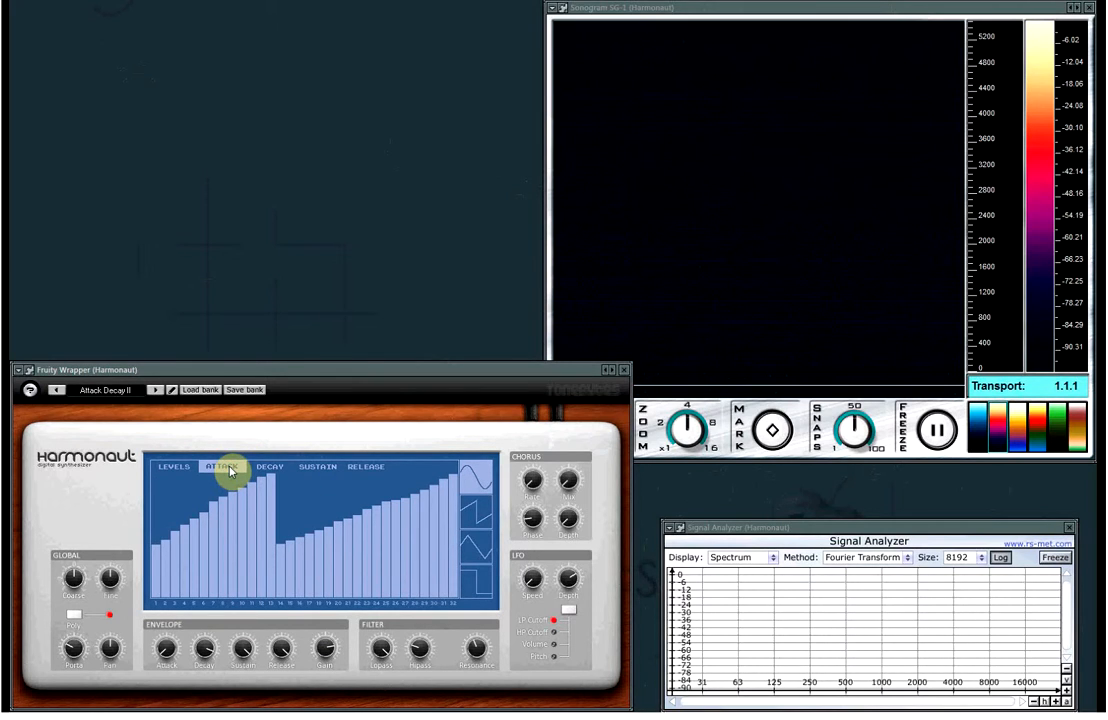
Freeze the sonogram of the Attack Decay II sound and compare that patch with Attack Decay, returning to Attack Decay II
click(693, 14)
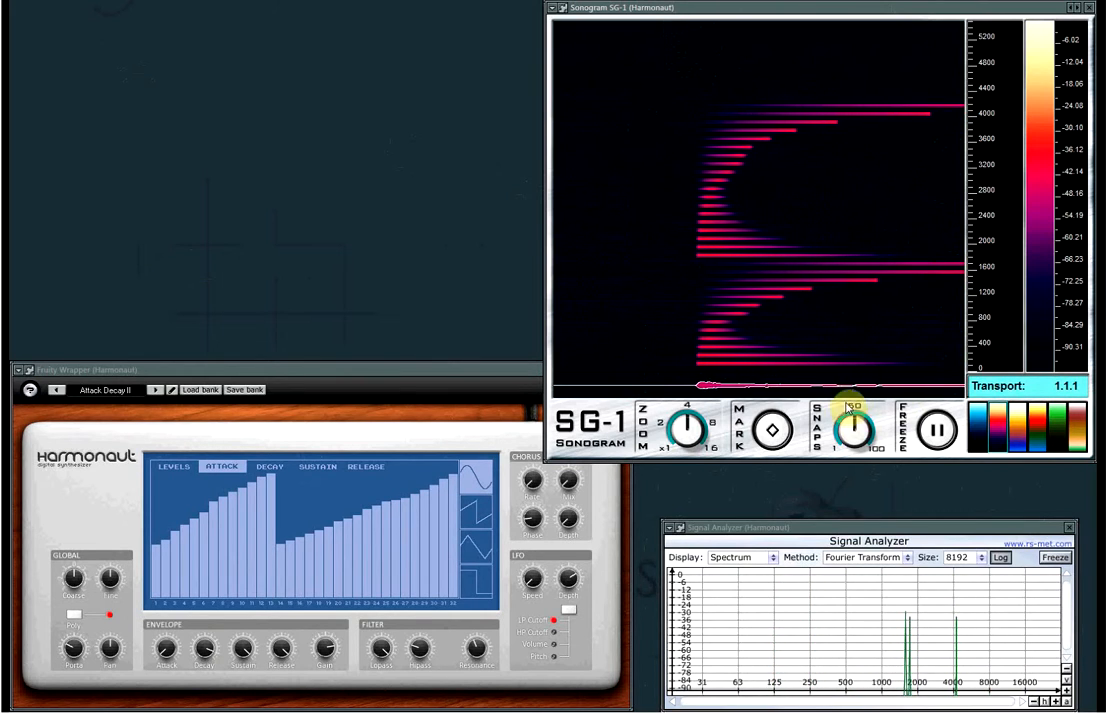
click(935, 429)
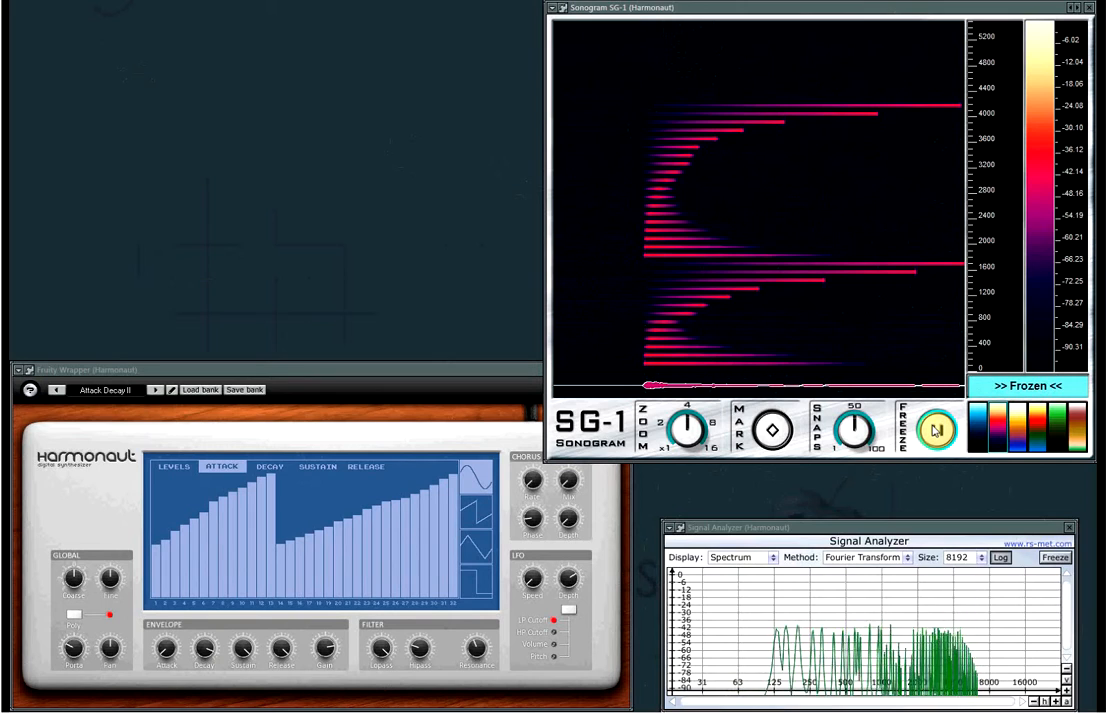
click(134, 392)
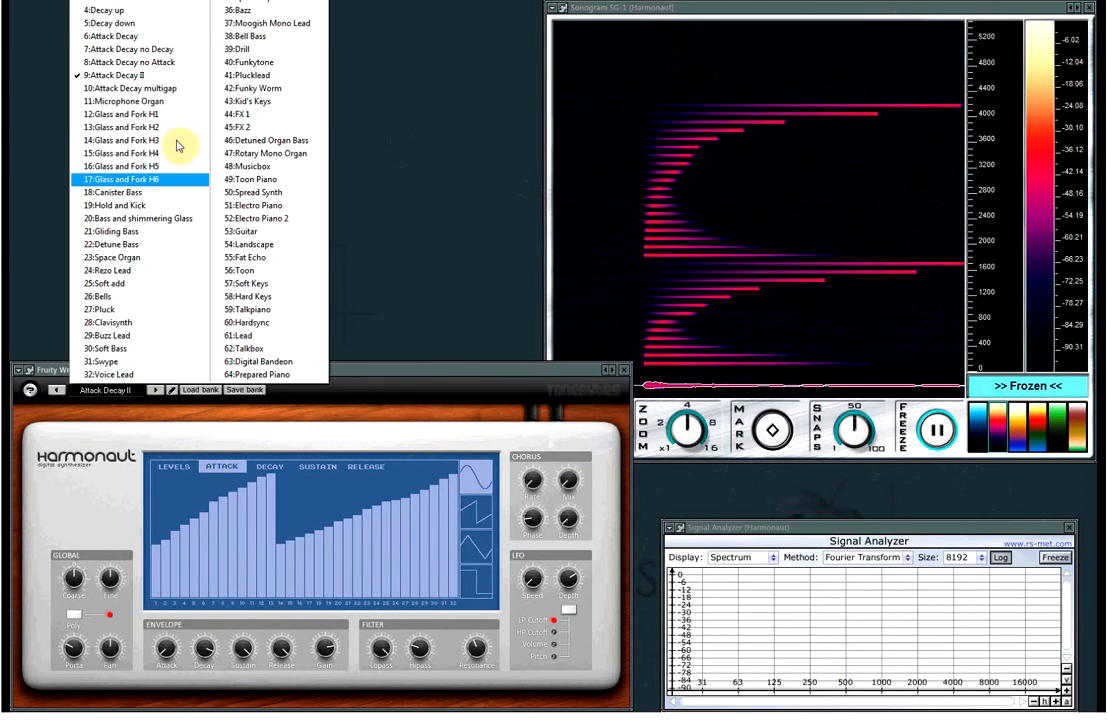
click(137, 42)
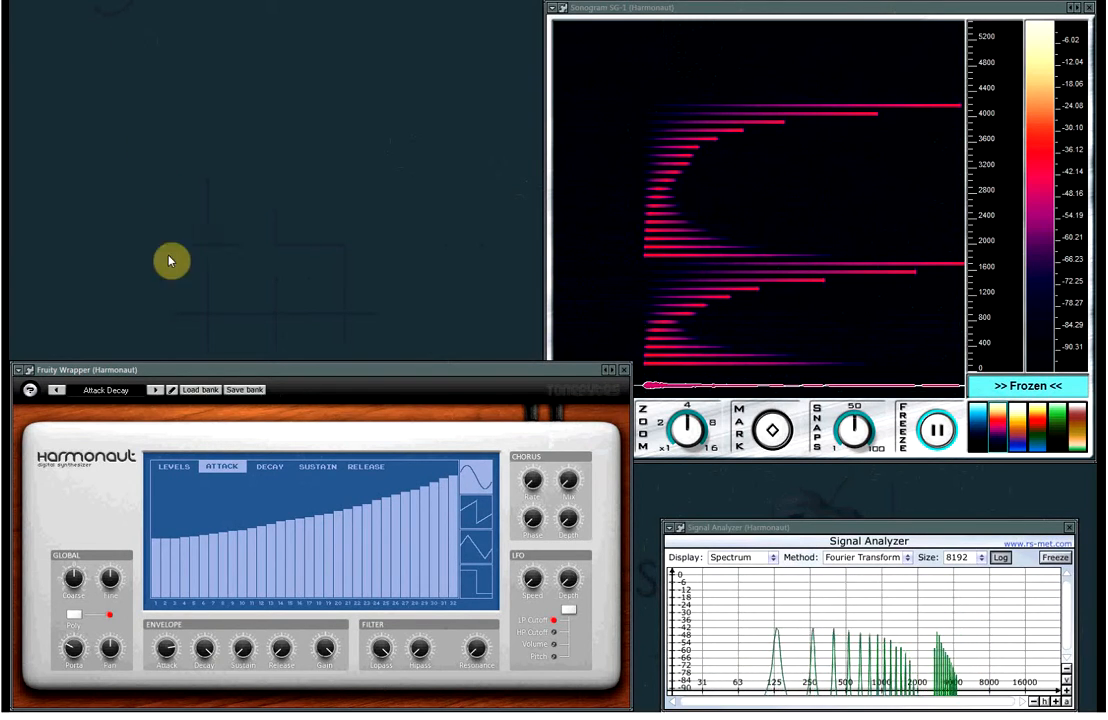
click(142, 392)
click(132, 84)
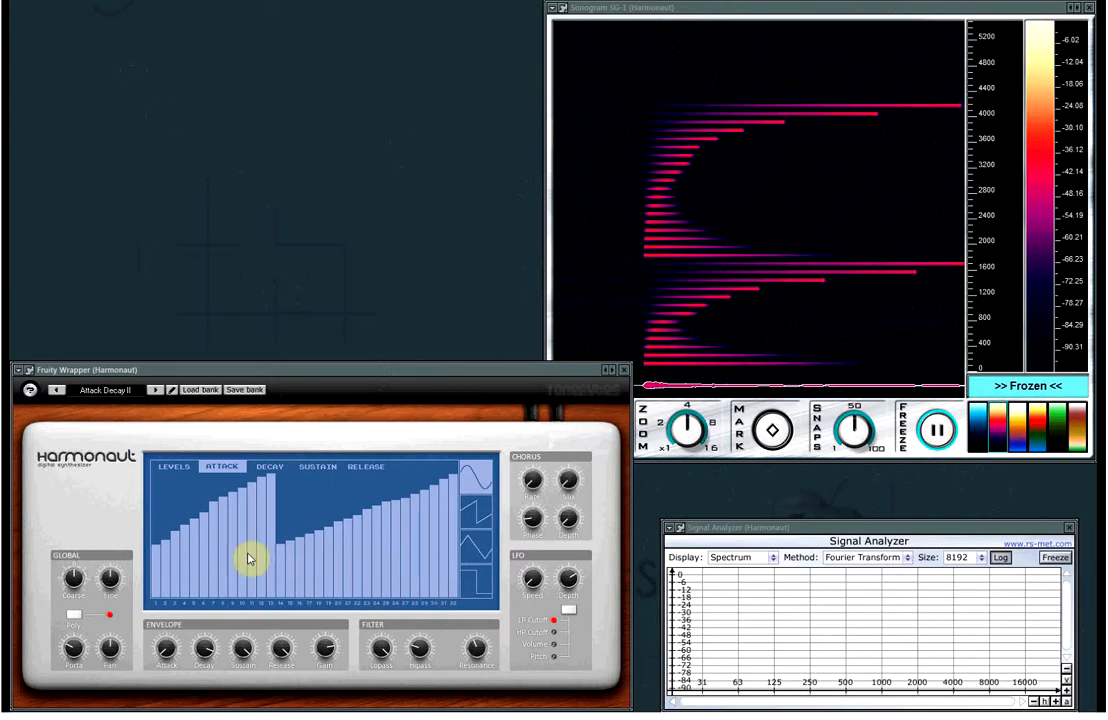
Load the Attack Decay multigap patch and review its attack and decay curves
click(141, 391)
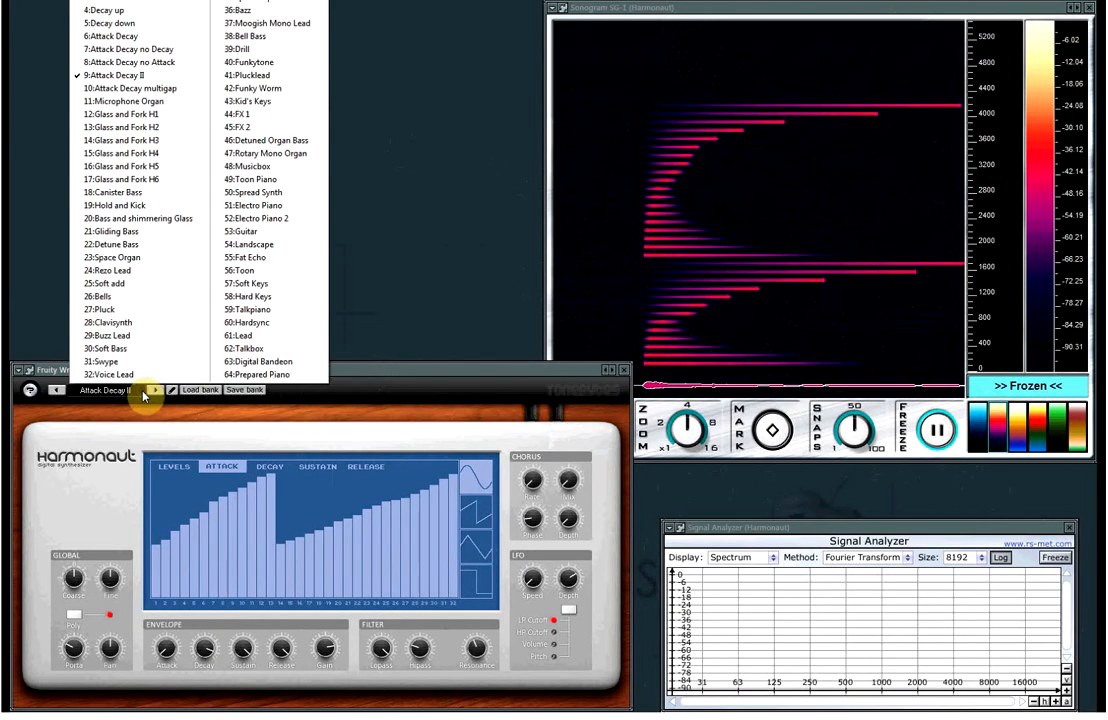
click(126, 89)
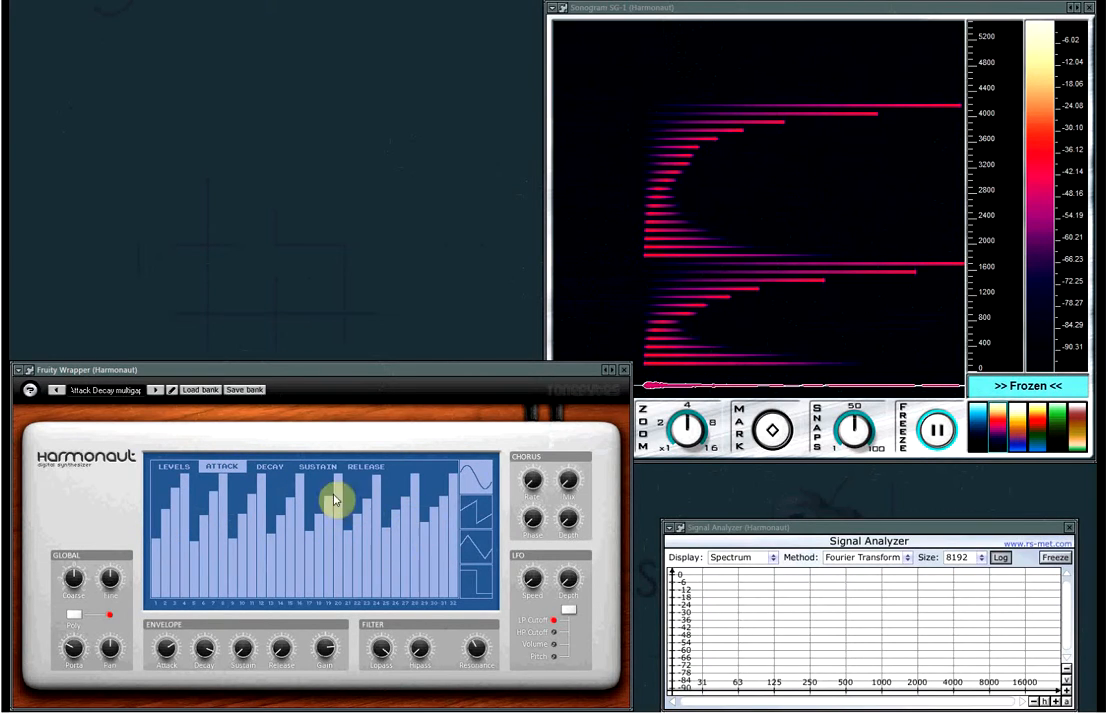
click(272, 467)
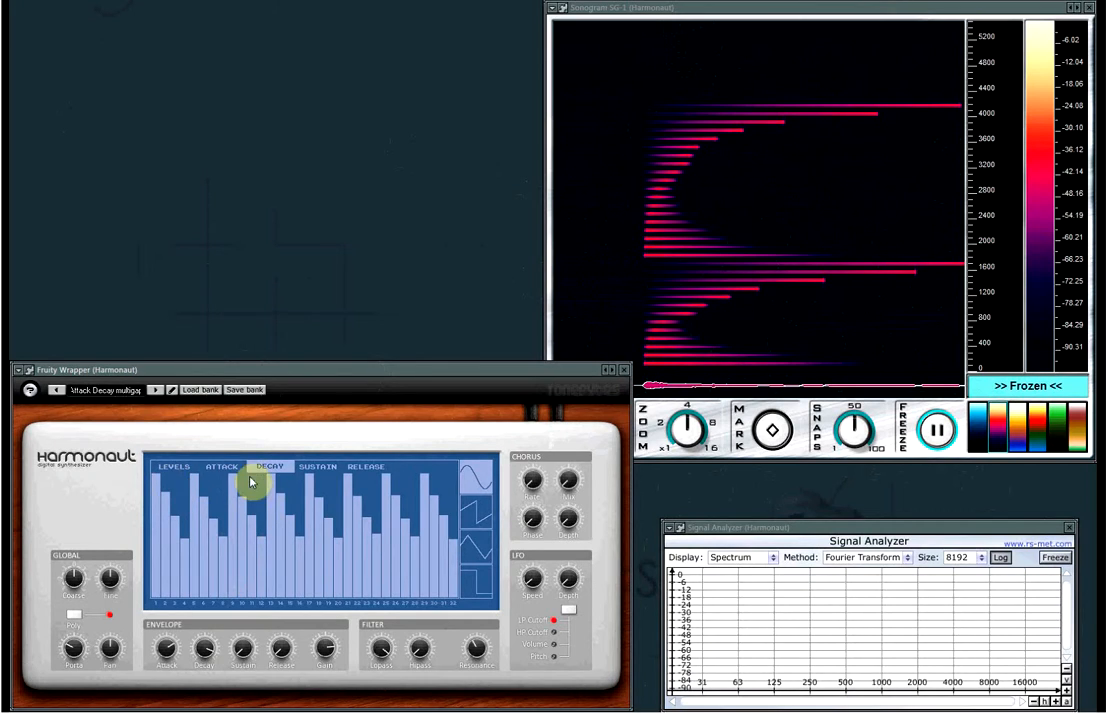
click(222, 466)
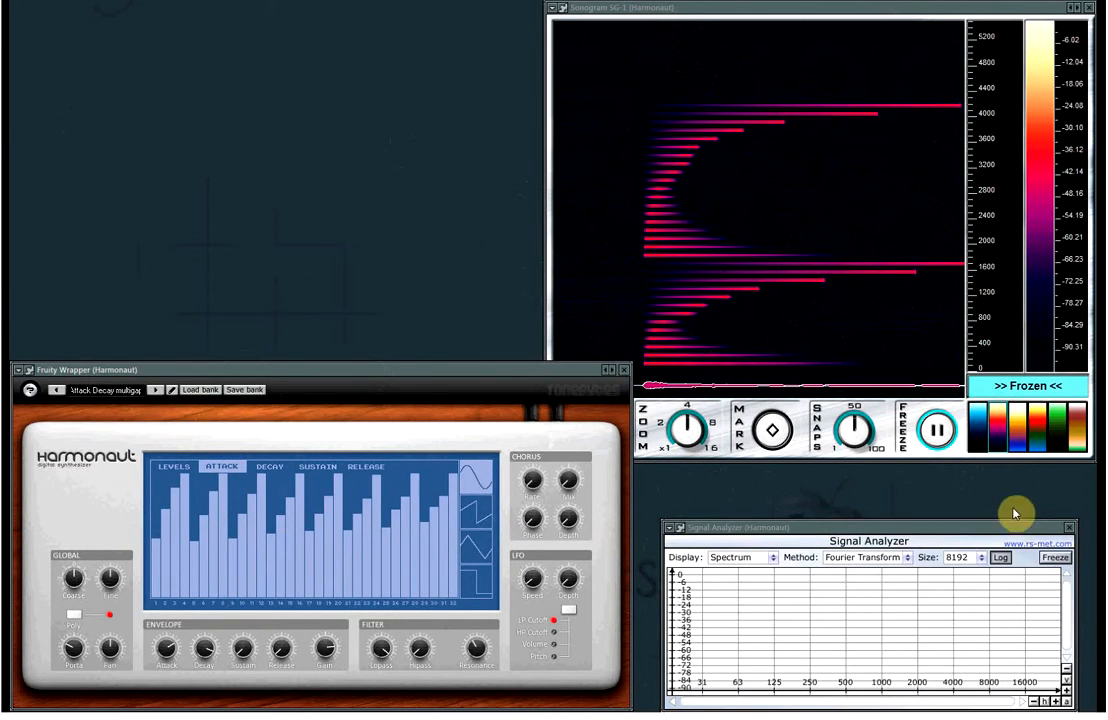
Unfreeze the sonogram and adjust its frequency zoom, out to x1 and back in, to view the multigap sound
click(937, 430)
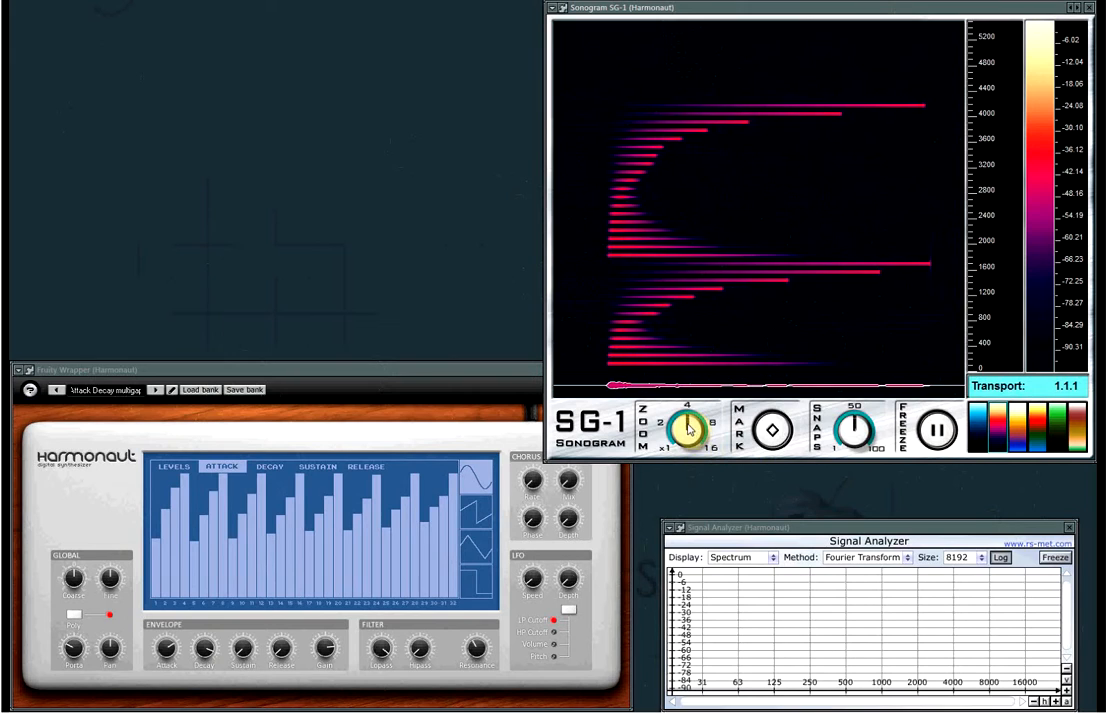
drag(686, 428, 694, 501)
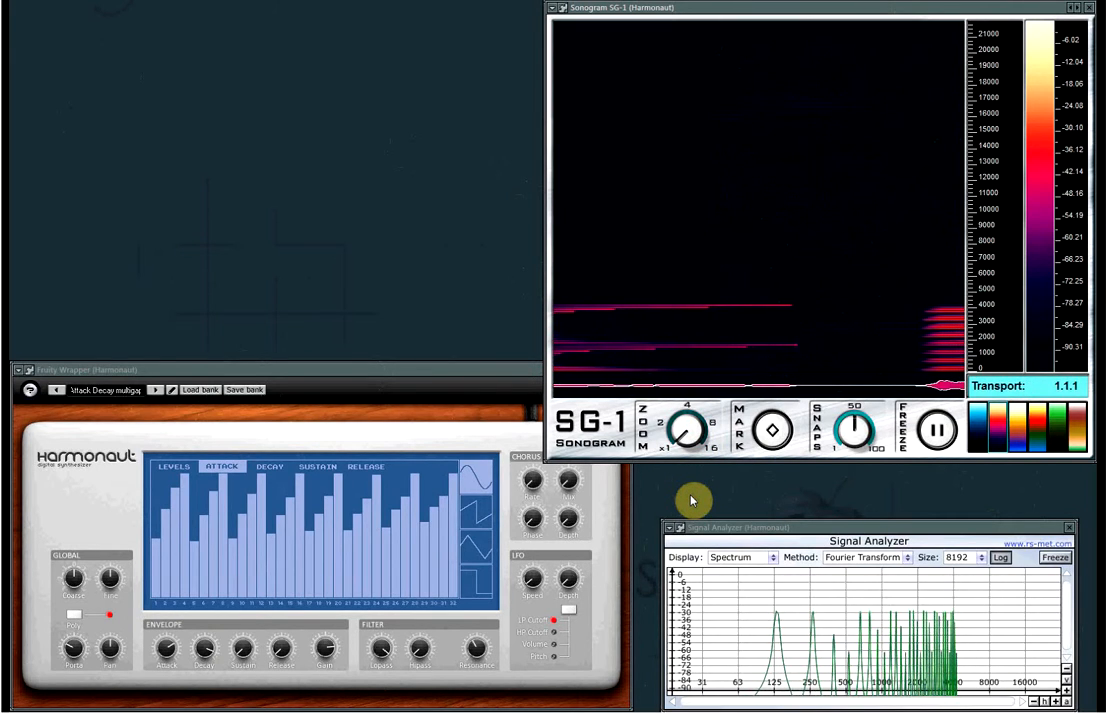
drag(686, 432, 681, 420)
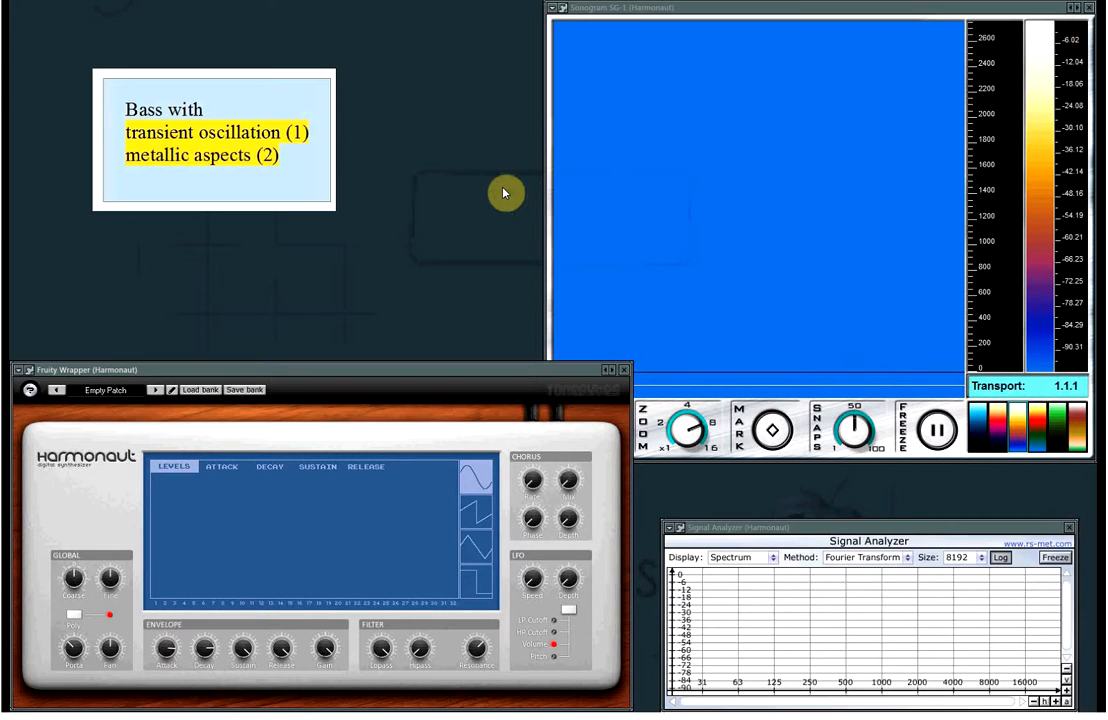
Load the Canister Bass patch and freeze the sonogram of its played notes
click(137, 394)
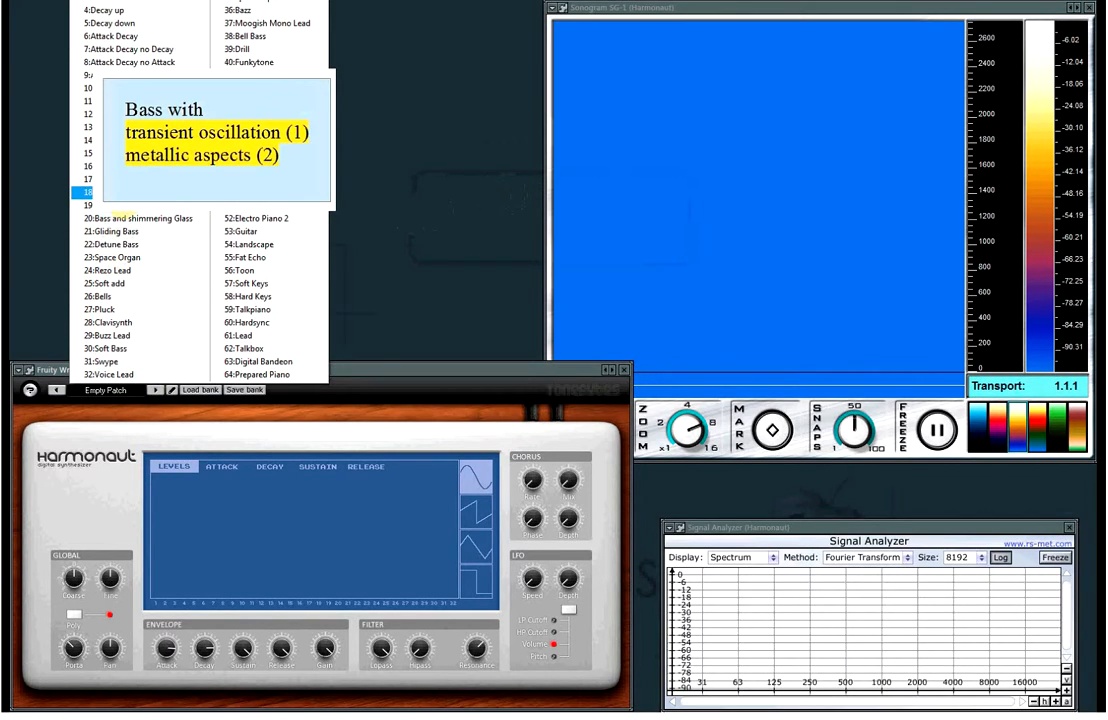
click(120, 192)
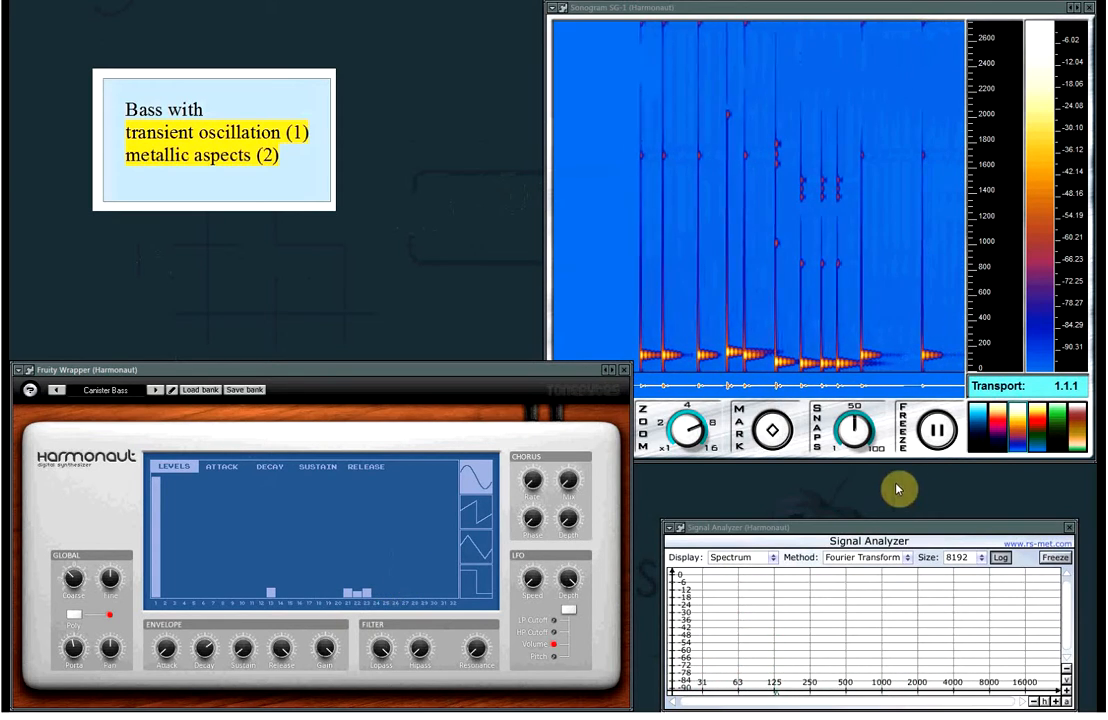
click(938, 430)
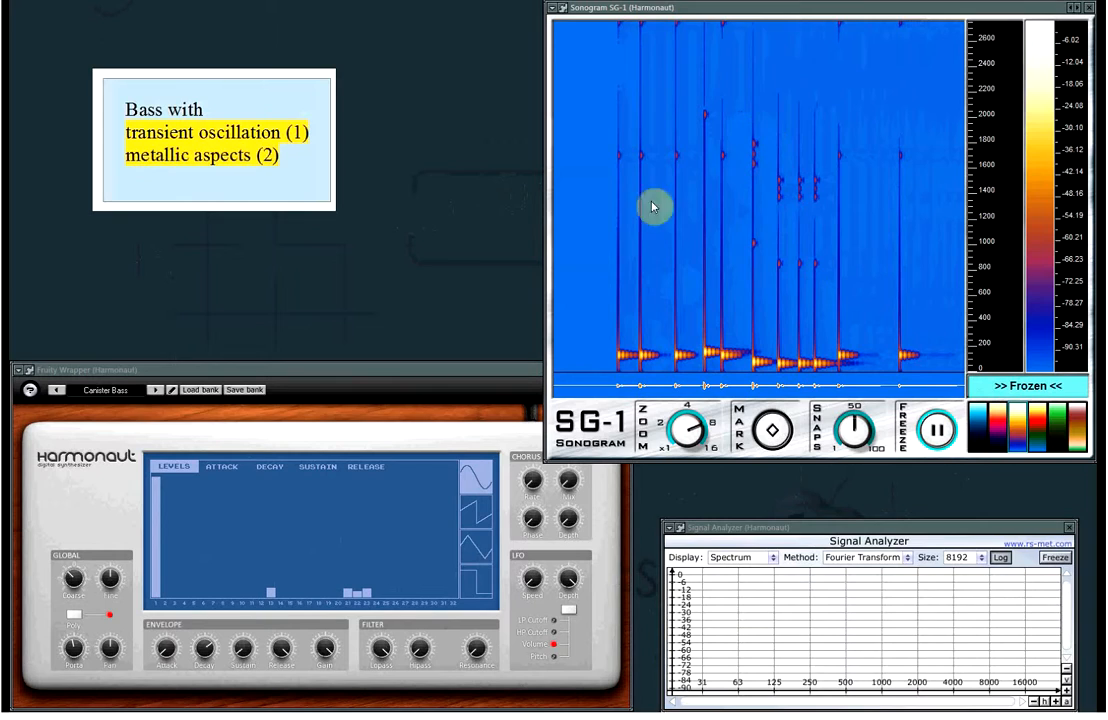
Review the Canister Bass decay and release curves against the frozen sonogram, and resume the live display
click(270, 466)
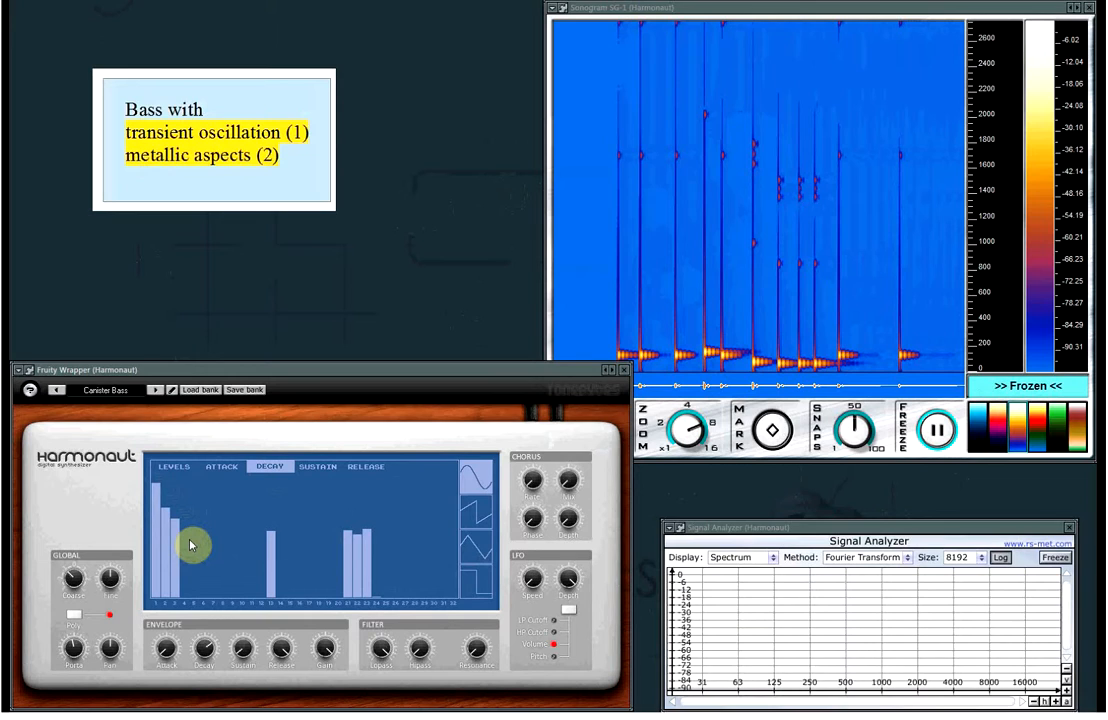
click(371, 468)
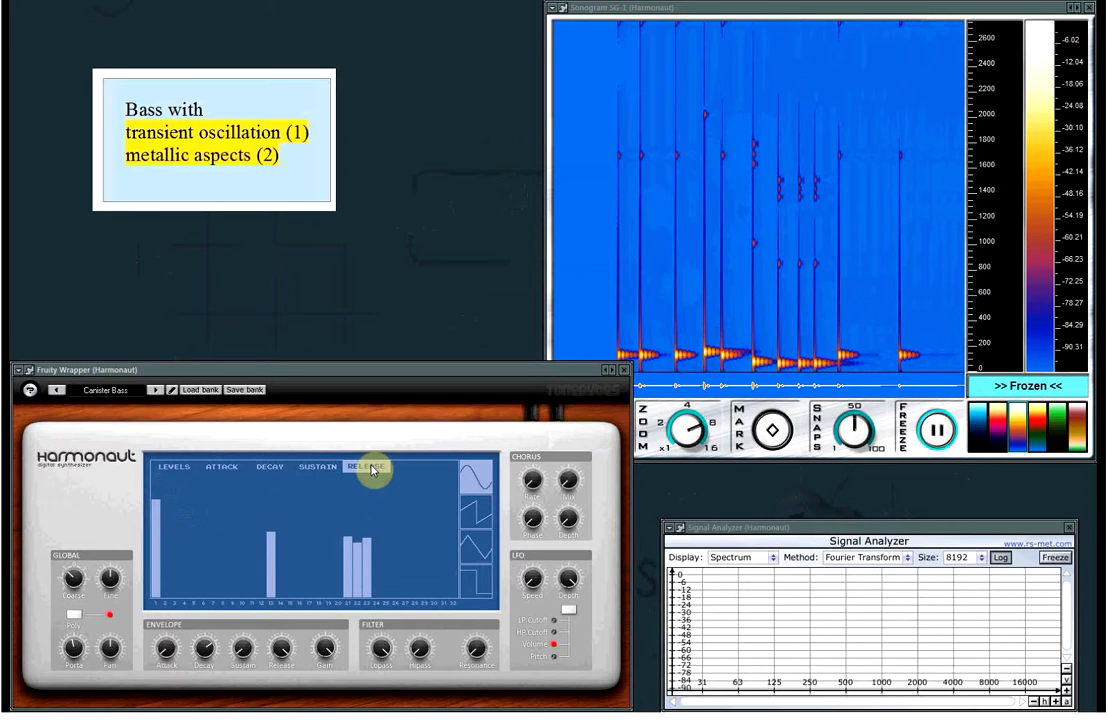
click(938, 430)
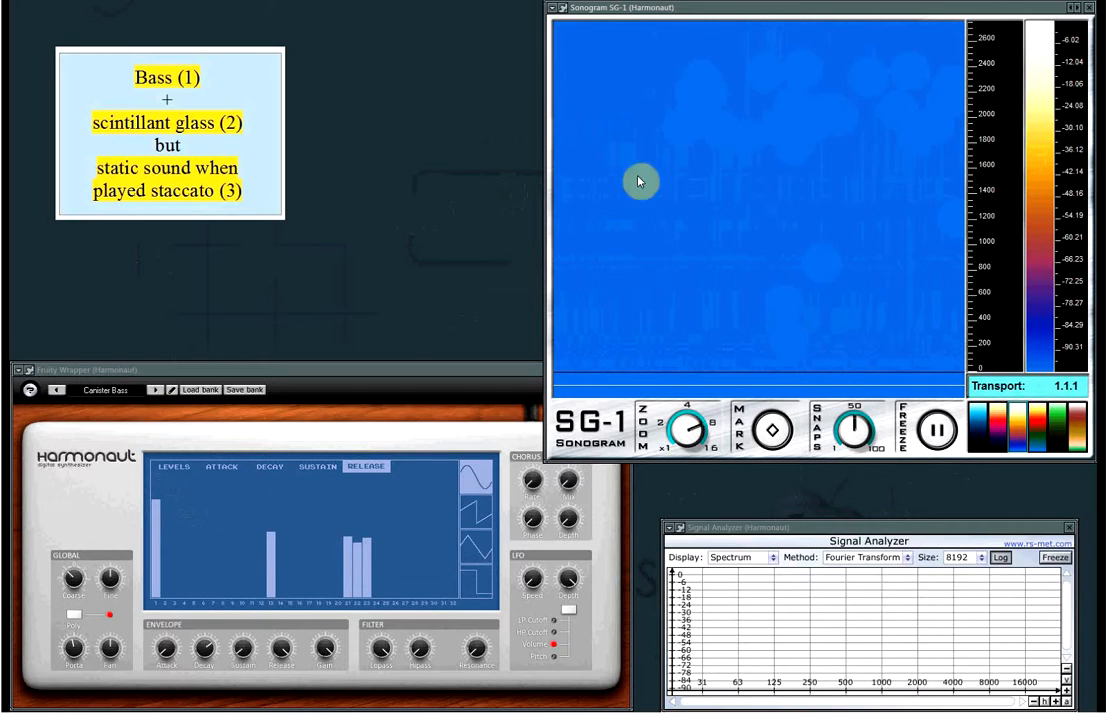
Load the bass and shimmering glass patch, number 20, and display its harmonic levels
click(130, 390)
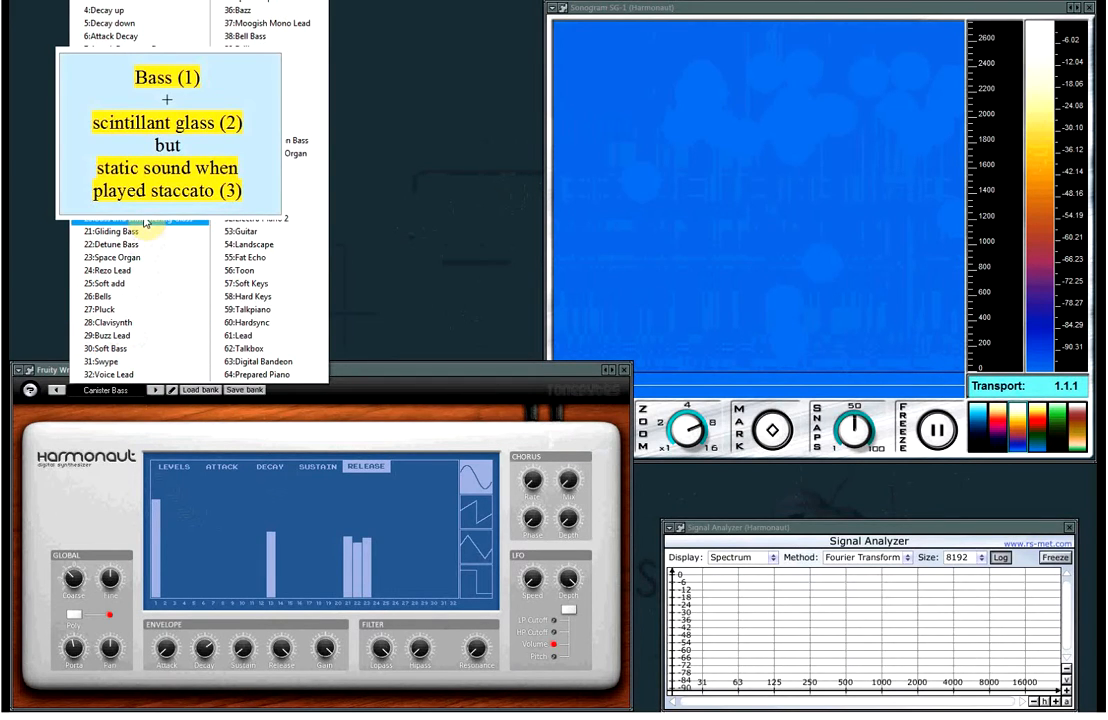
click(143, 219)
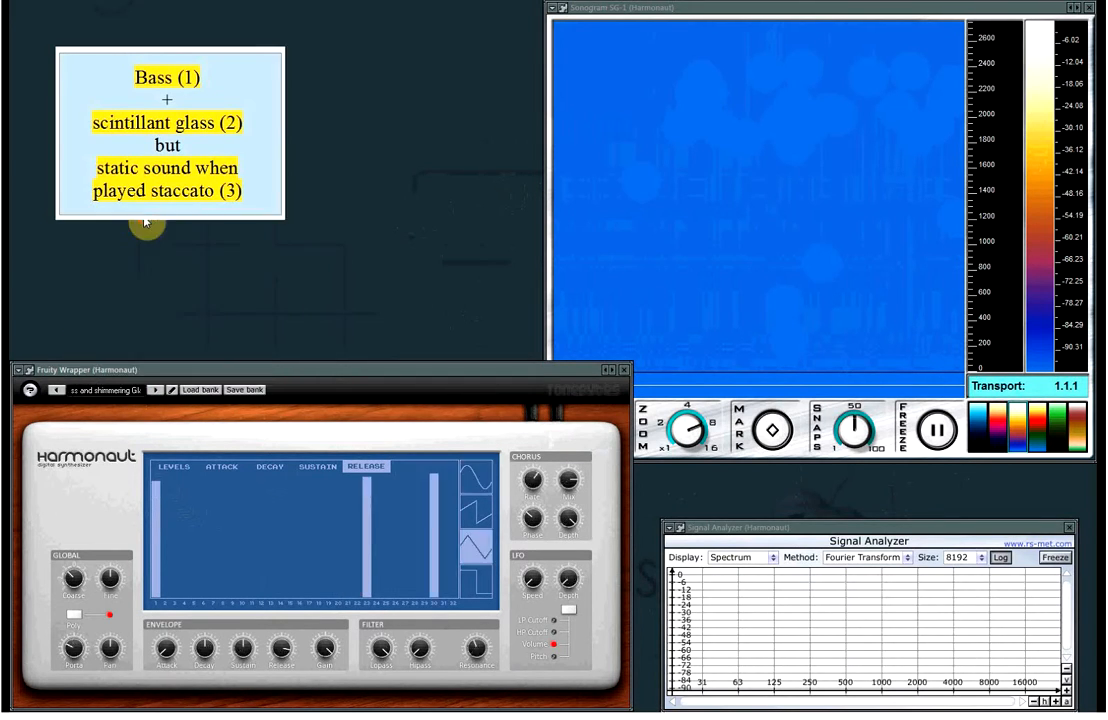
click(176, 465)
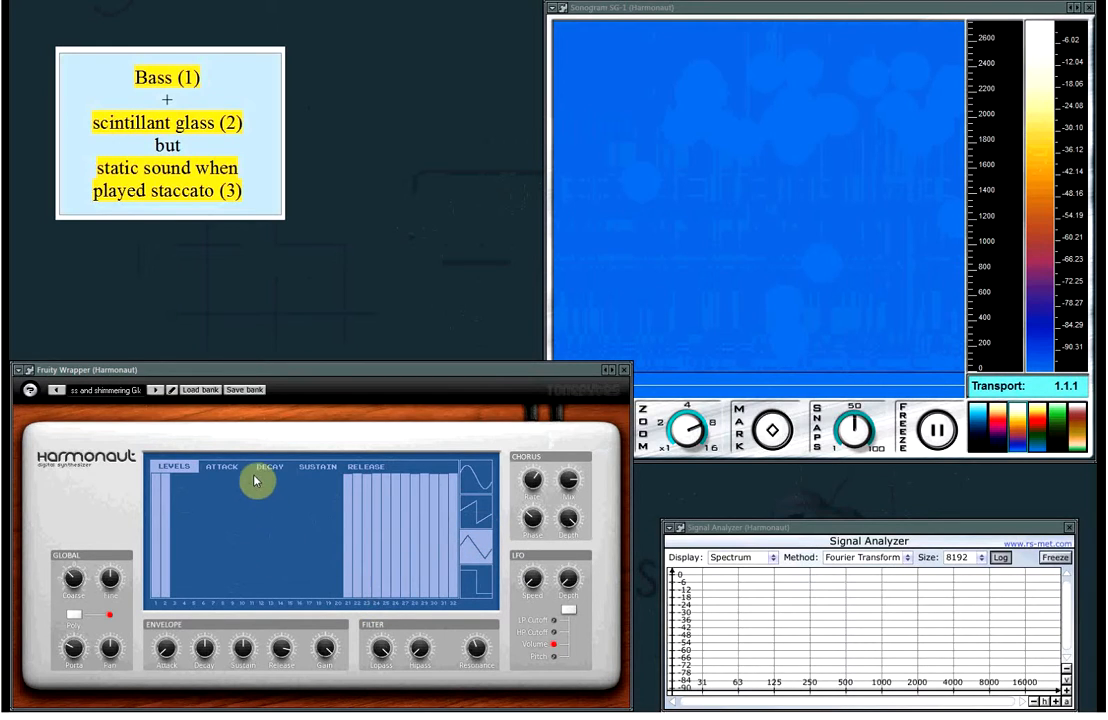
Compare the per-harmonic attack and decay curves of the bass and shimmering glass patch
click(224, 468)
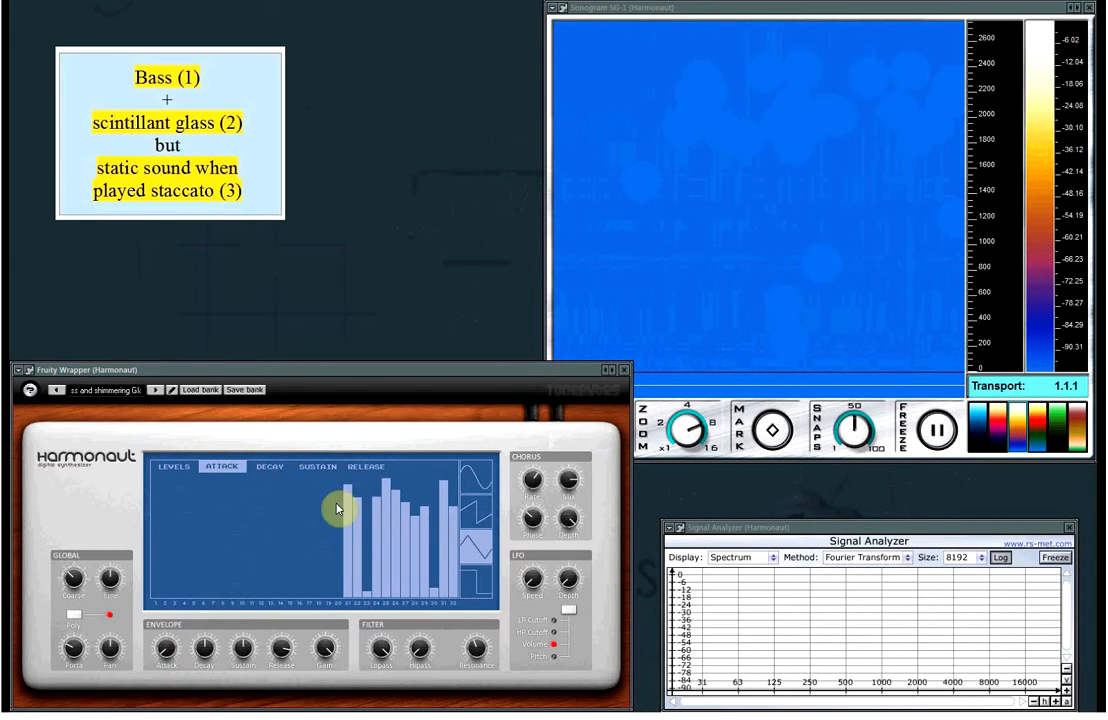
click(271, 468)
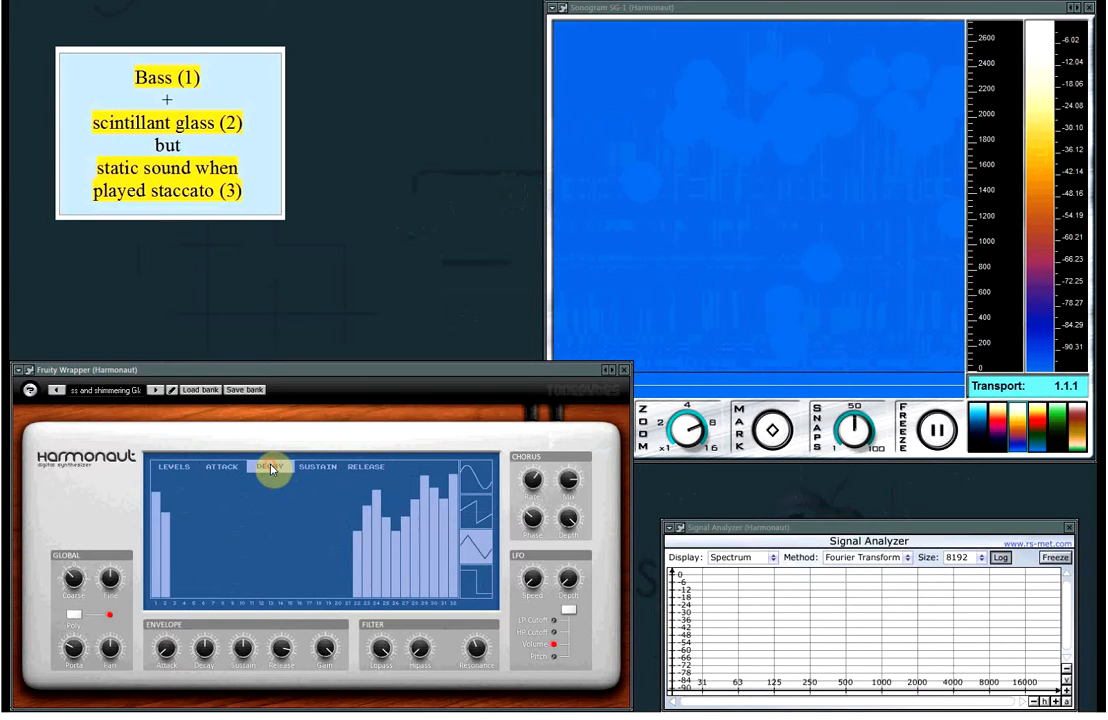
click(222, 467)
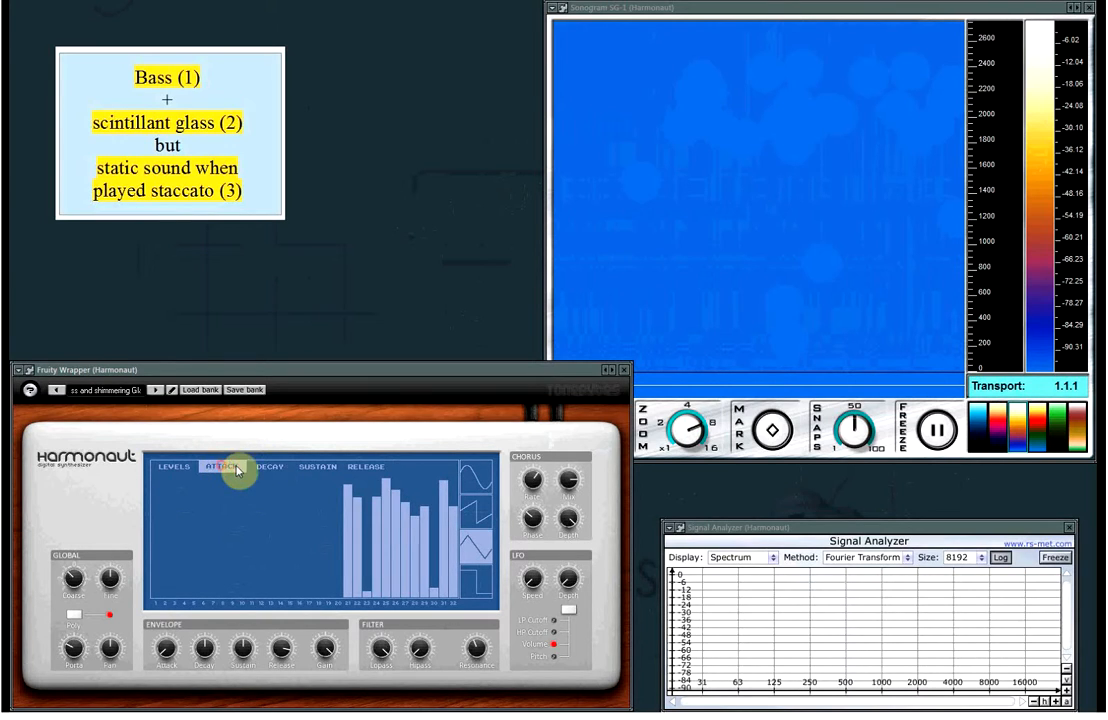
click(268, 468)
click(222, 470)
click(268, 468)
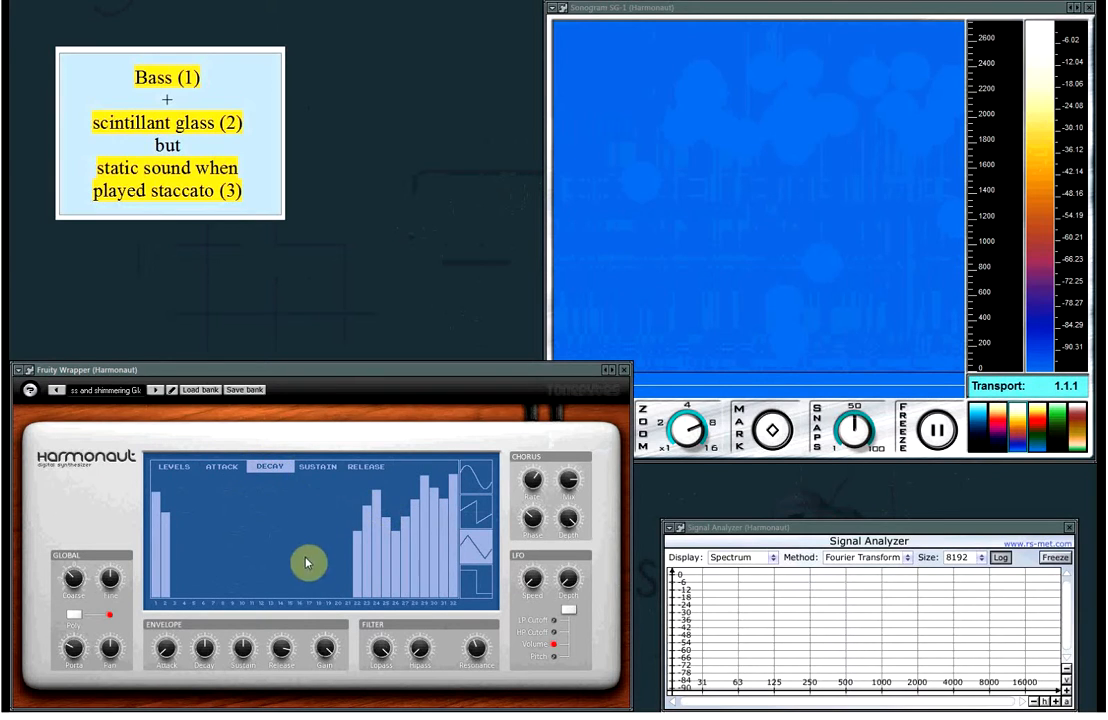
click(474, 558)
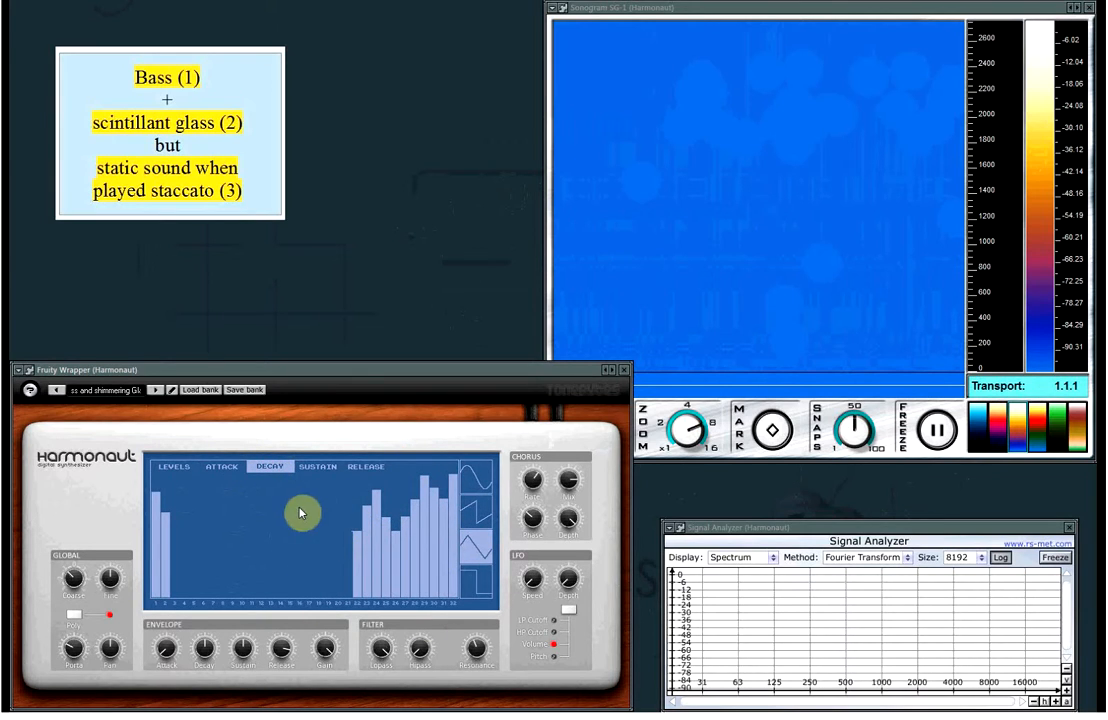
click(226, 468)
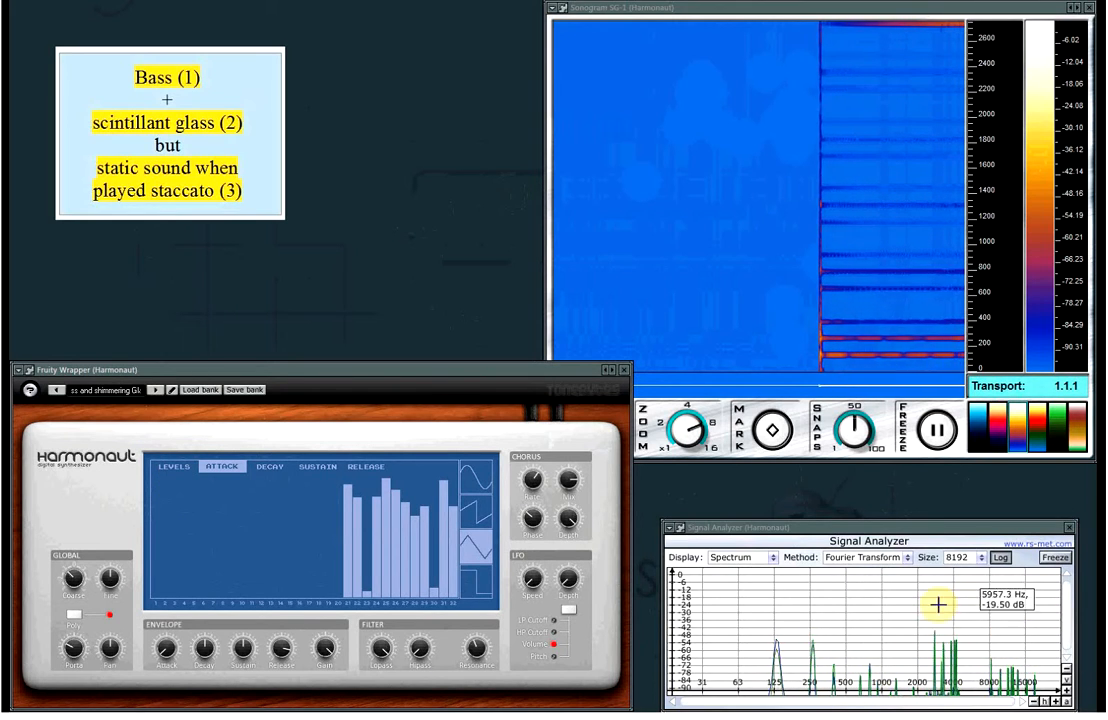
Zoom the sonogram out to 4x to show the higher harmonics of the shimmering glass sound
drag(688, 428, 687, 462)
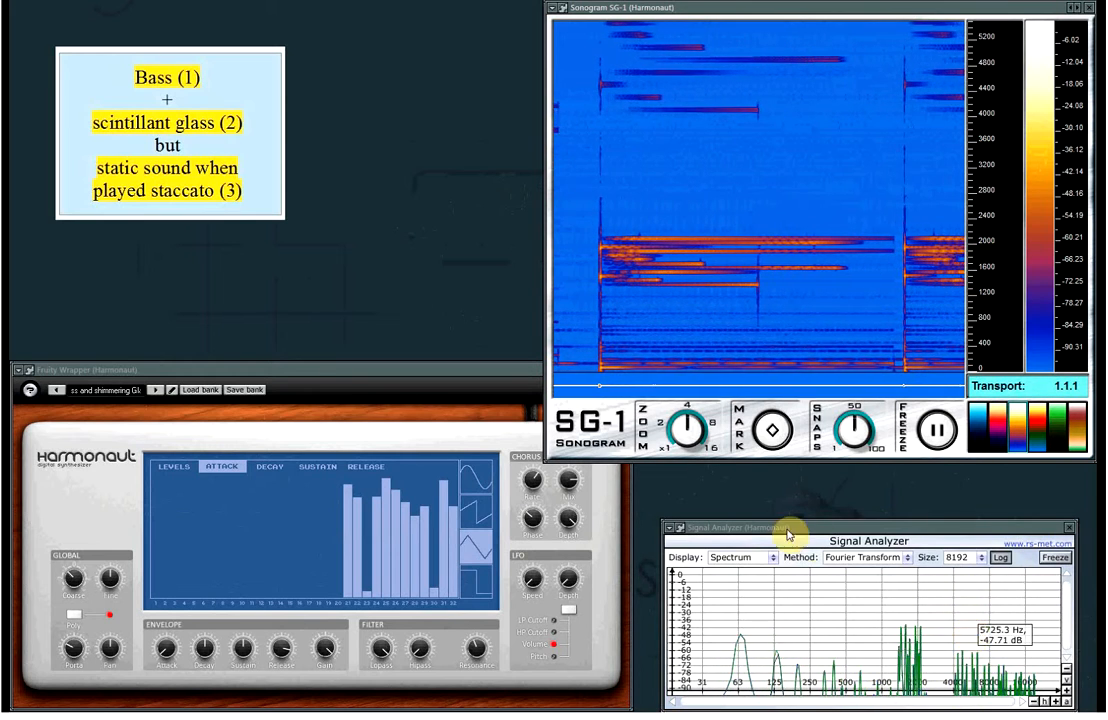
mouse_move(690, 447)
drag(690, 446, 686, 410)
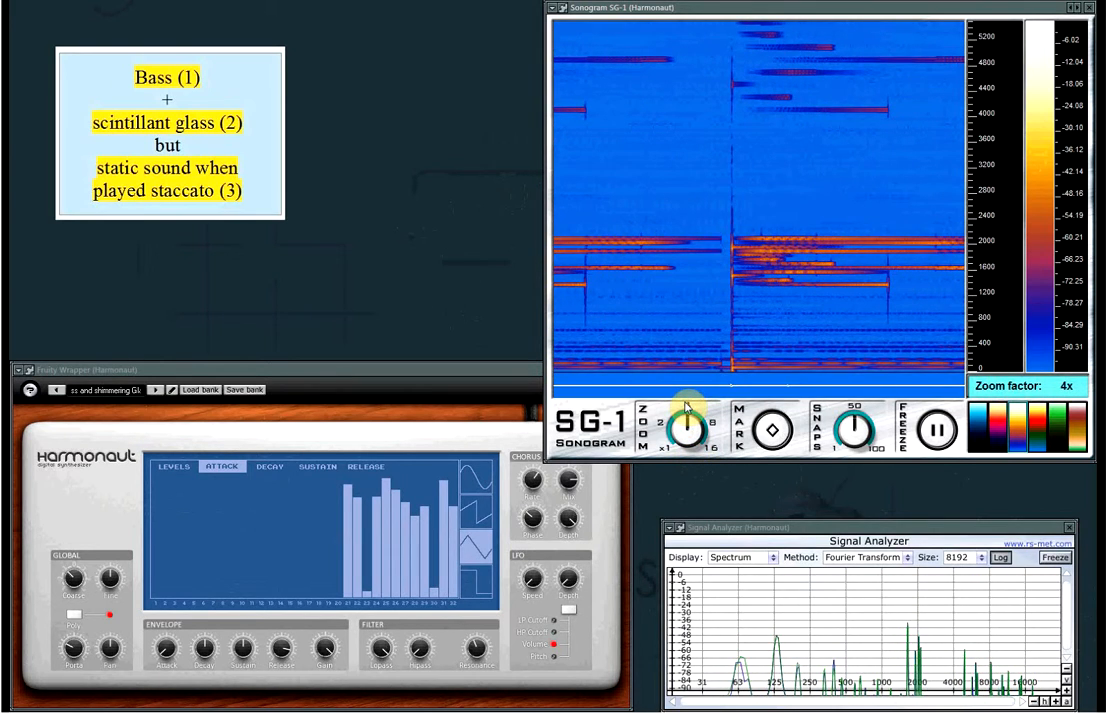
Review the shimmering glass patch's release, decay and attack curves against the live sonogram
click(364, 472)
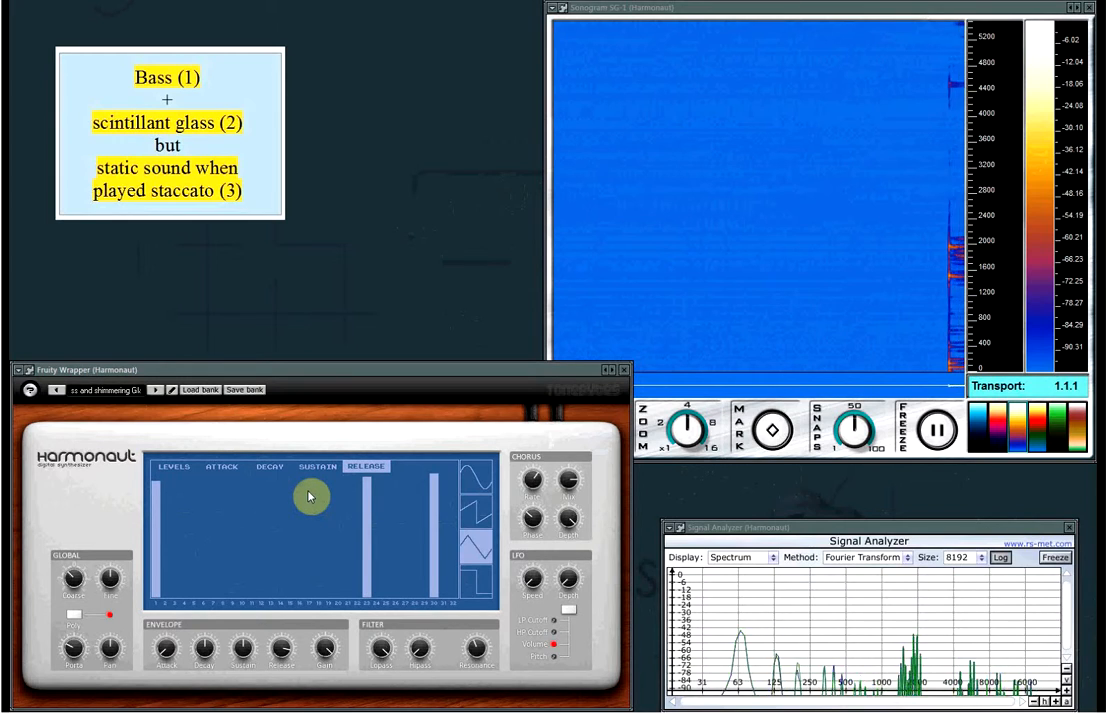
click(281, 468)
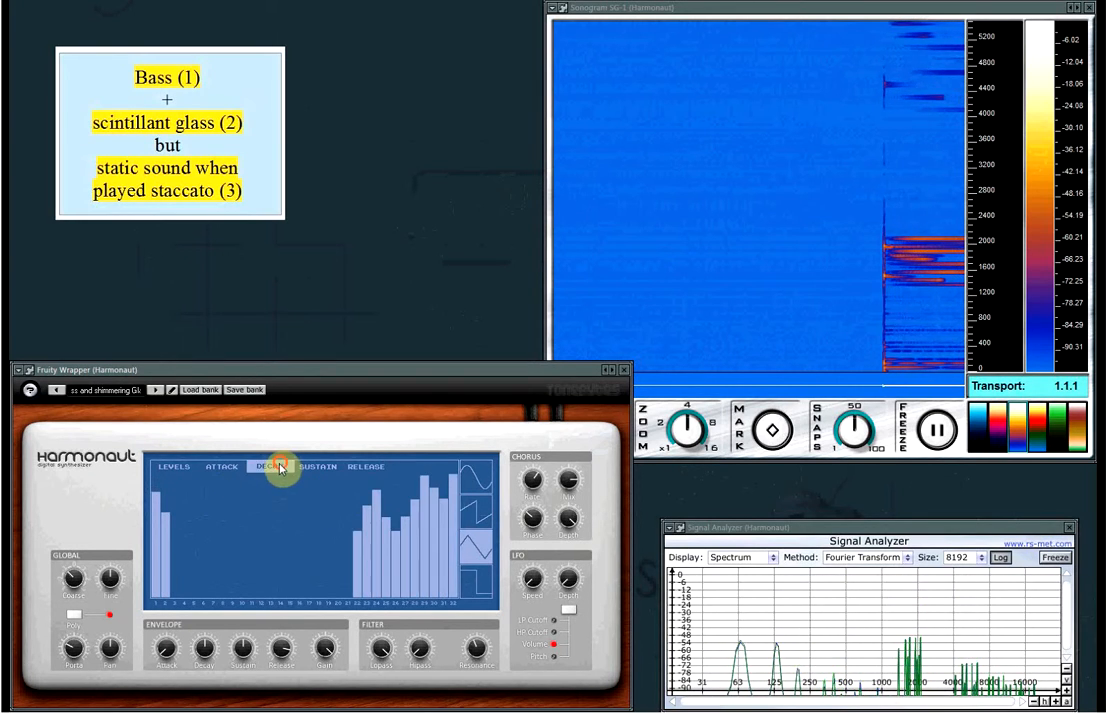
click(231, 468)
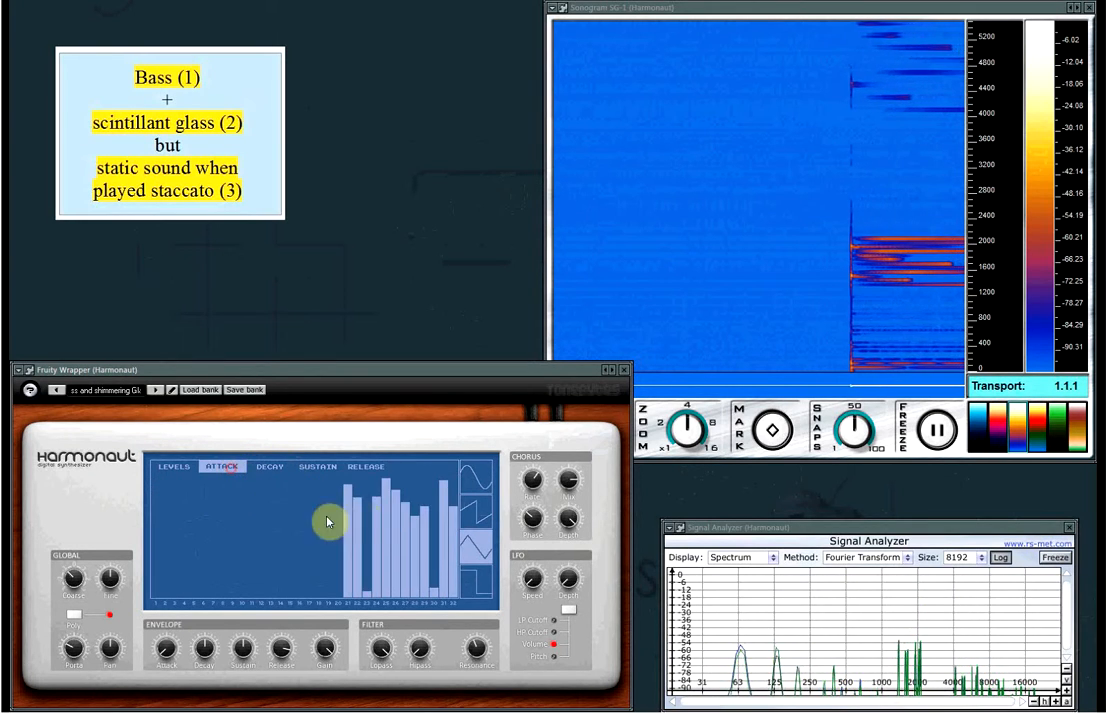
click(367, 468)
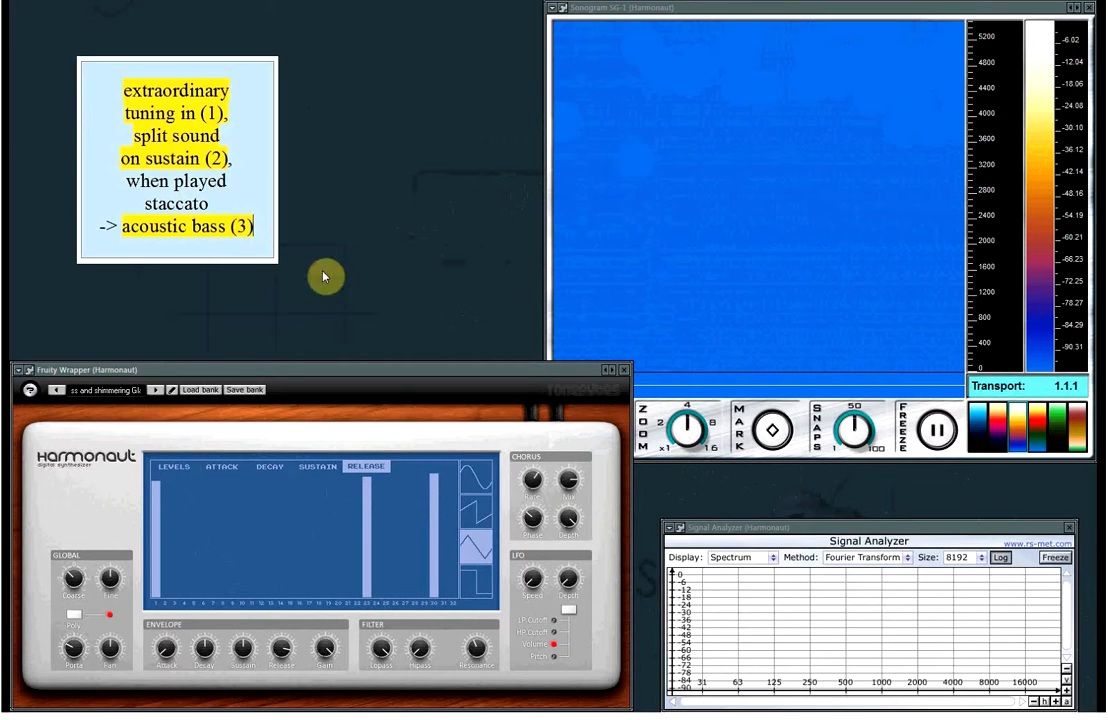
Load the Gliding Bass patch and display its harmonic levels
click(90, 393)
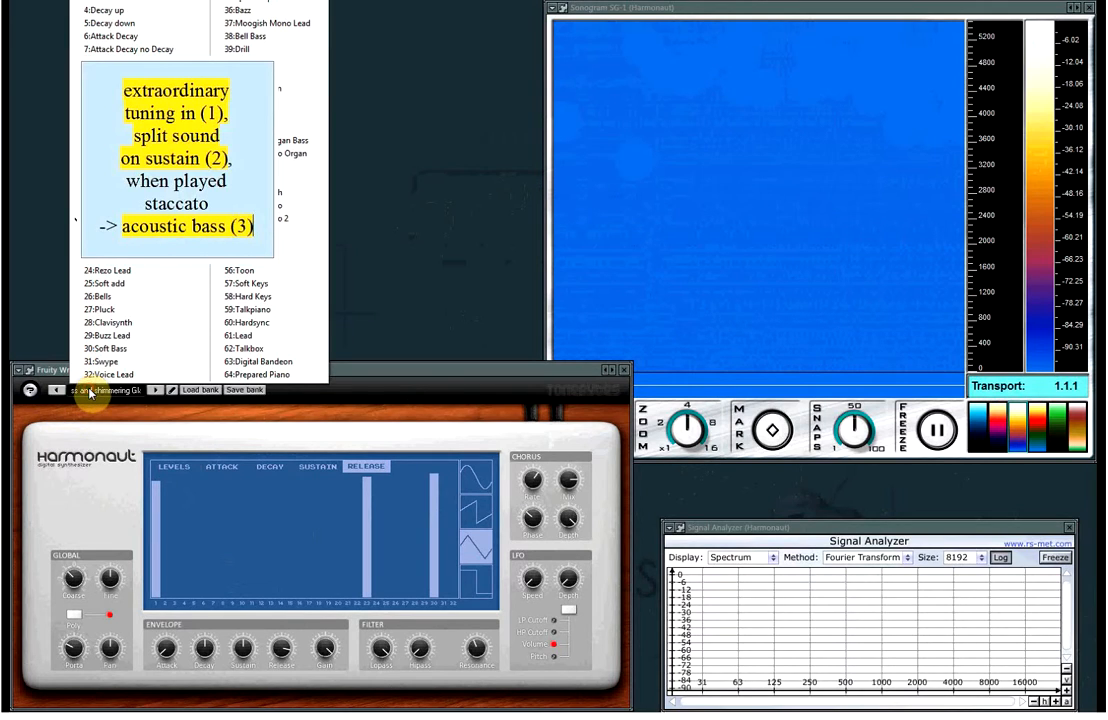
click(148, 231)
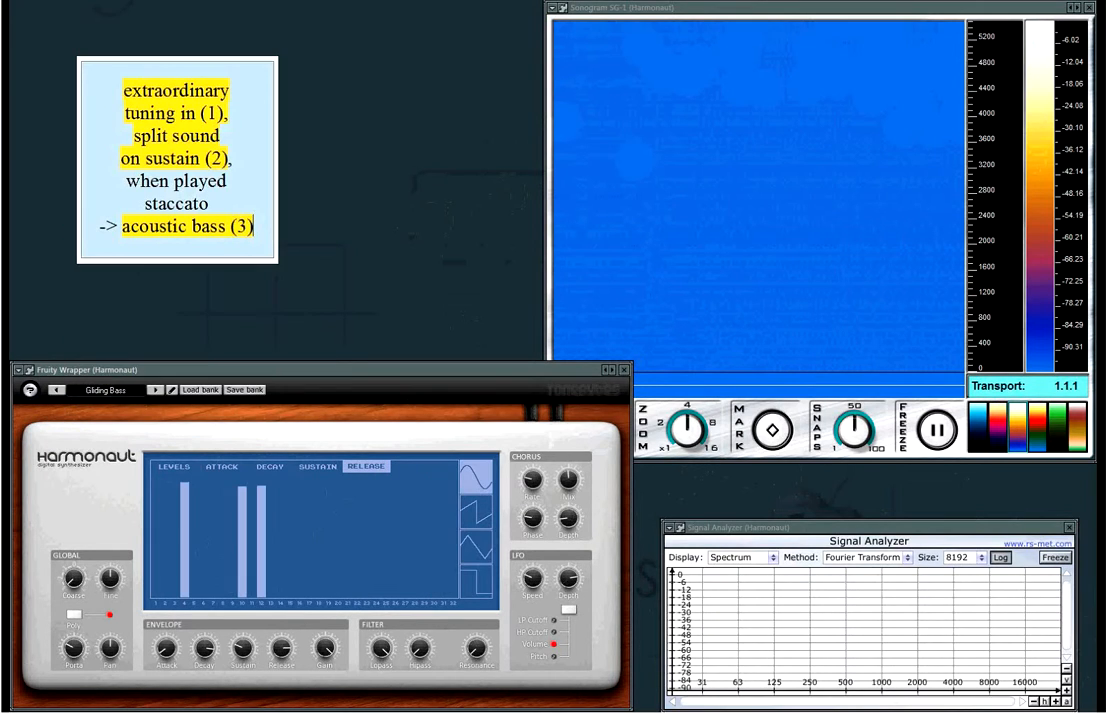
click(172, 467)
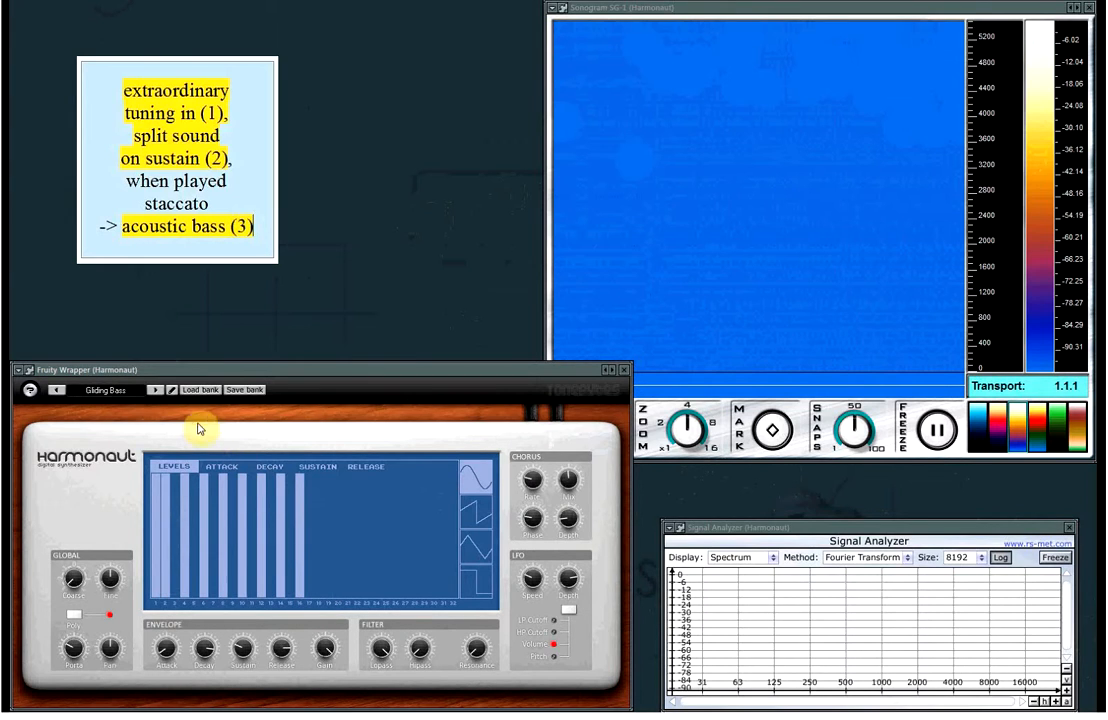
Compare the Gliding Bass attack and decay curves, and display its release curve
click(222, 466)
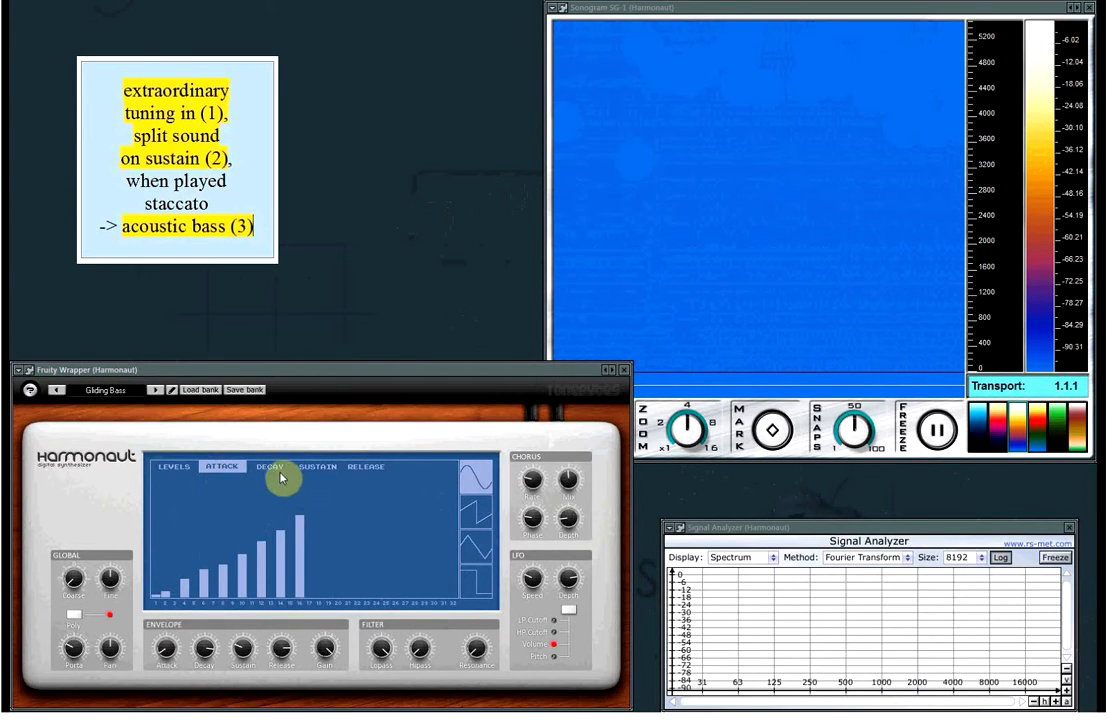
click(270, 466)
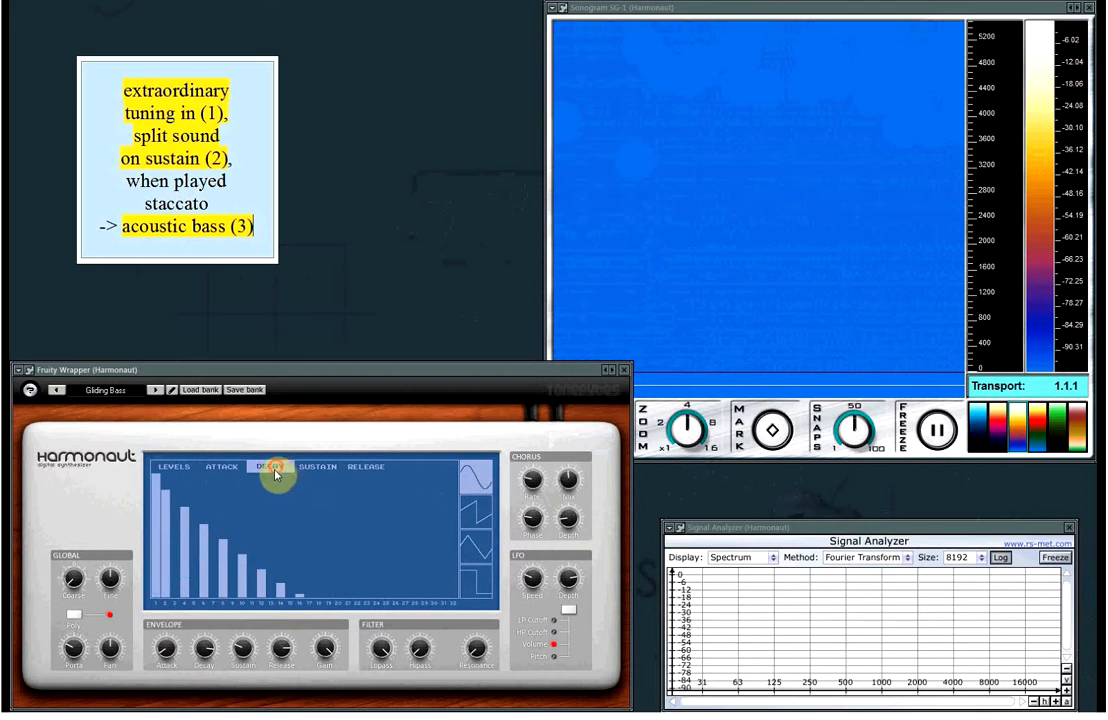
click(220, 472)
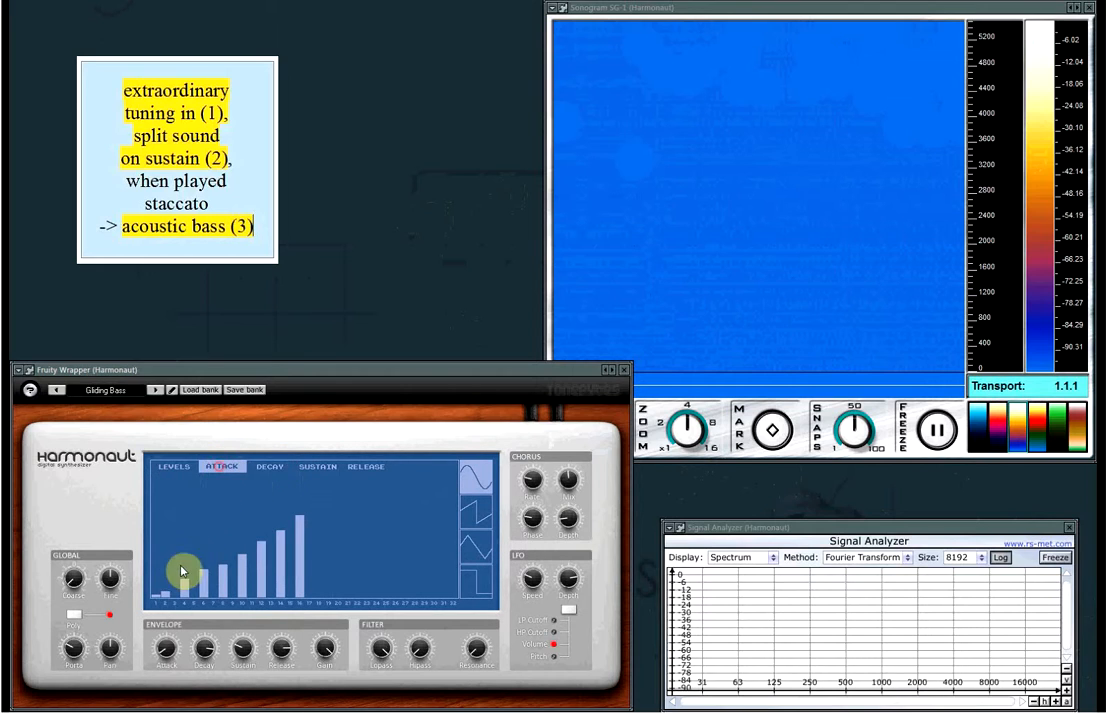
click(266, 468)
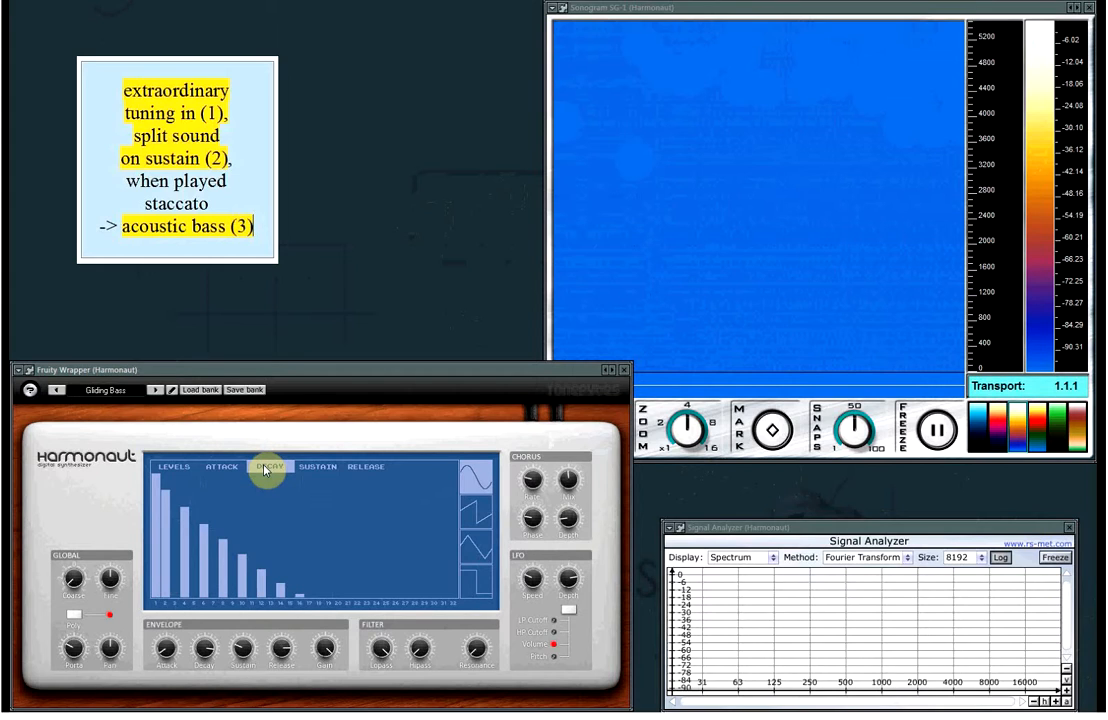
click(366, 468)
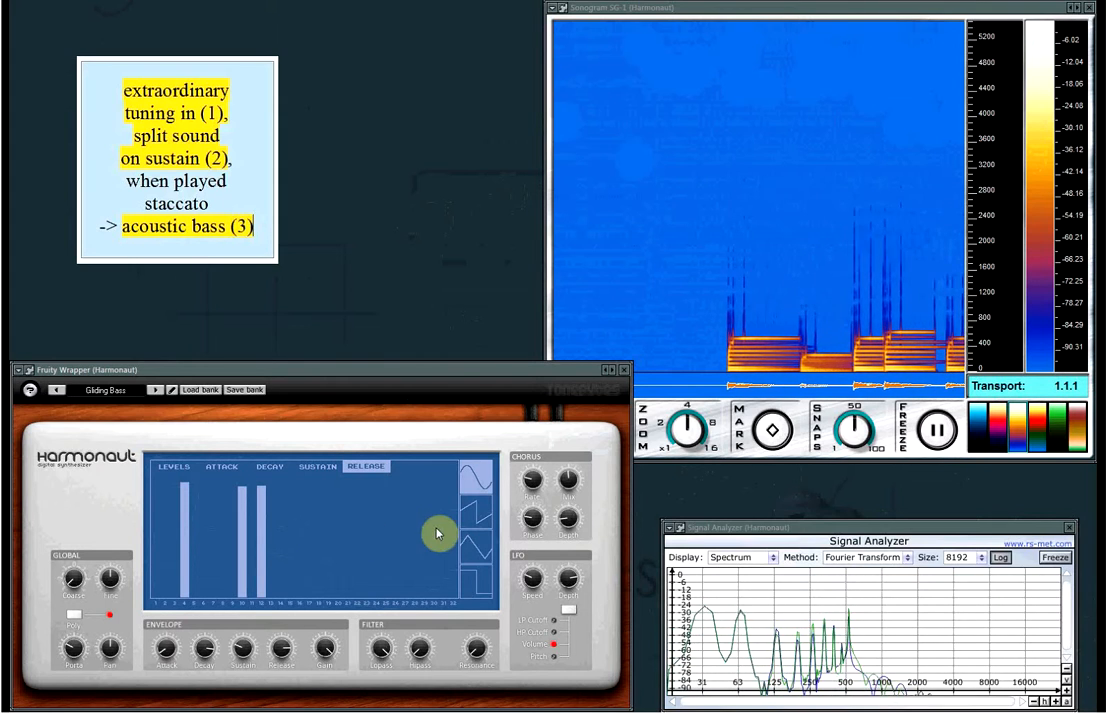
Zoom the sonogram in to 16x and review the Gliding Bass levels, attack, decay and release curves against the played notes
drag(677, 455, 696, 378)
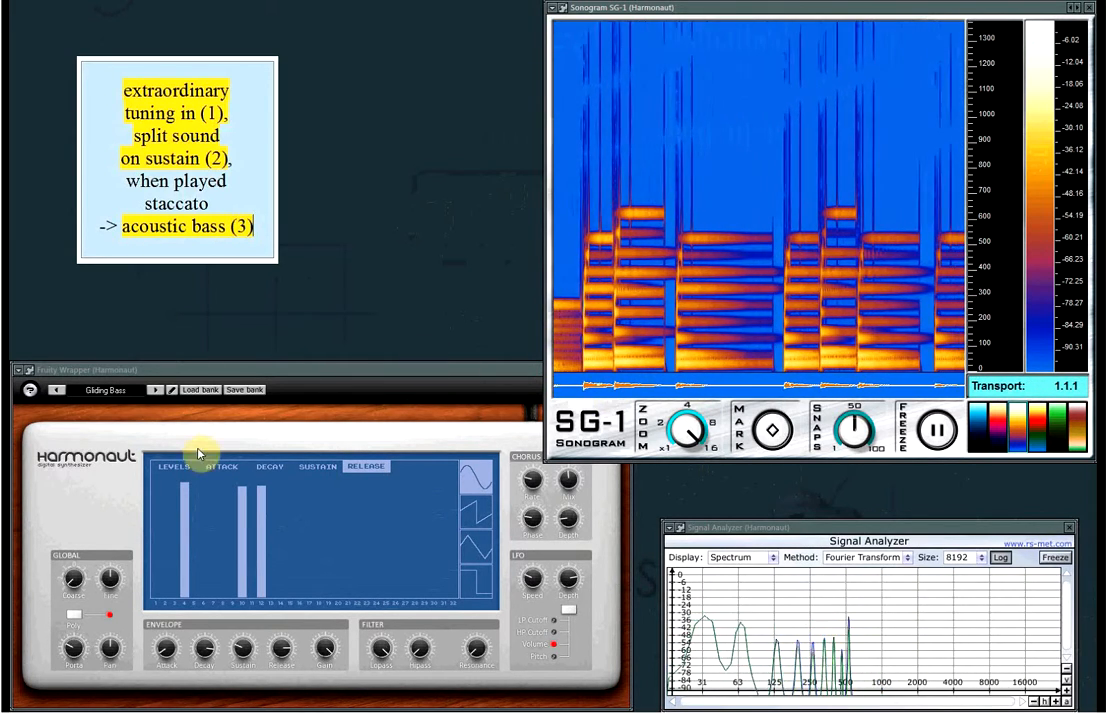
click(173, 466)
click(221, 468)
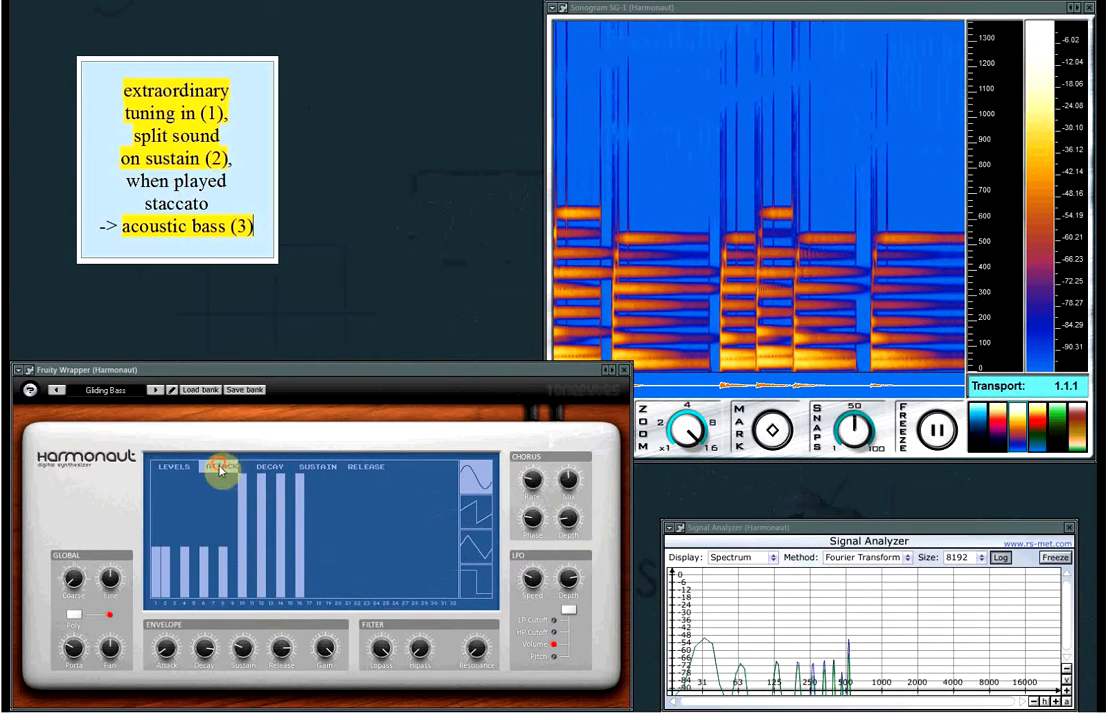
click(268, 466)
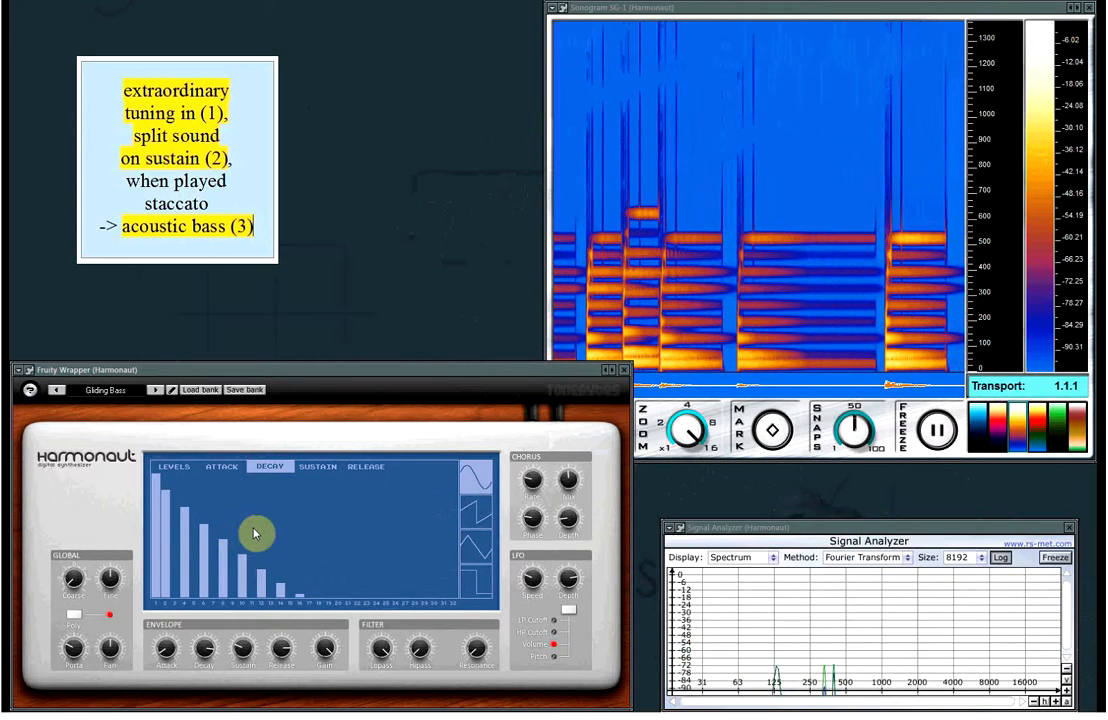
click(362, 469)
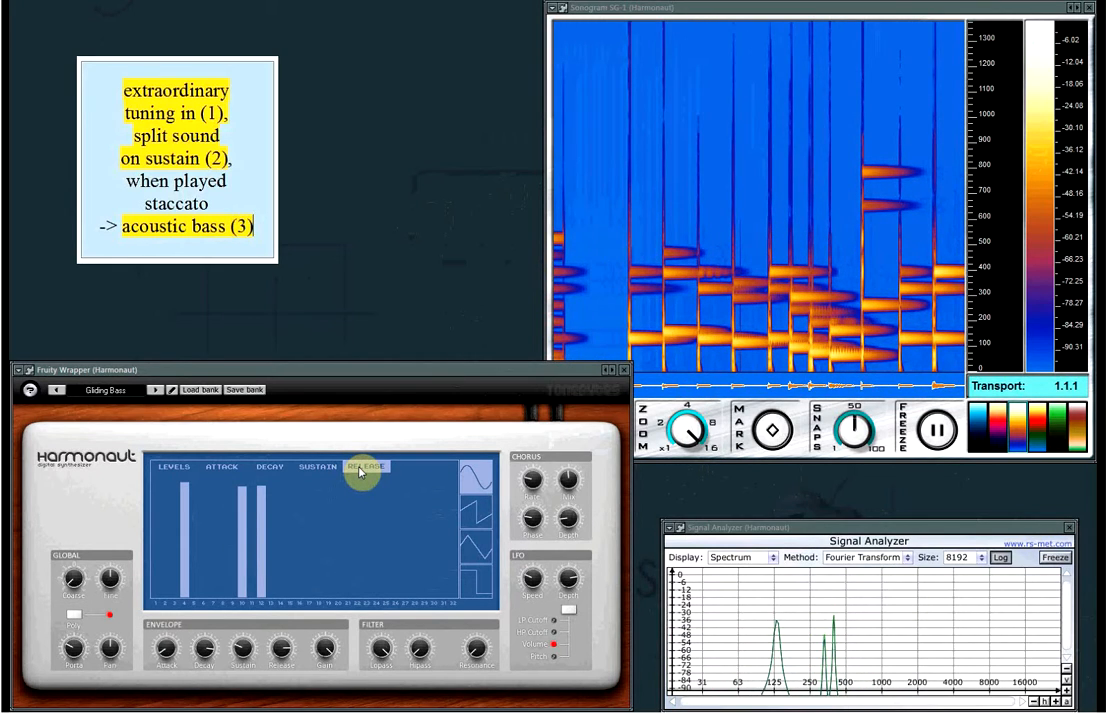
click(362, 468)
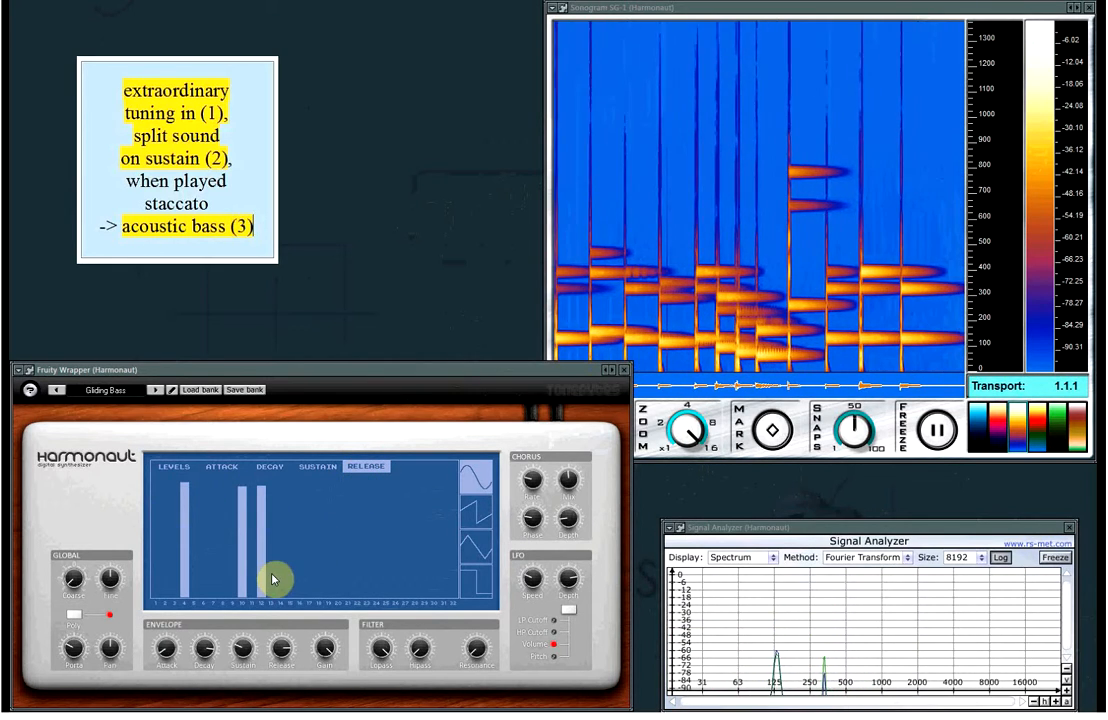